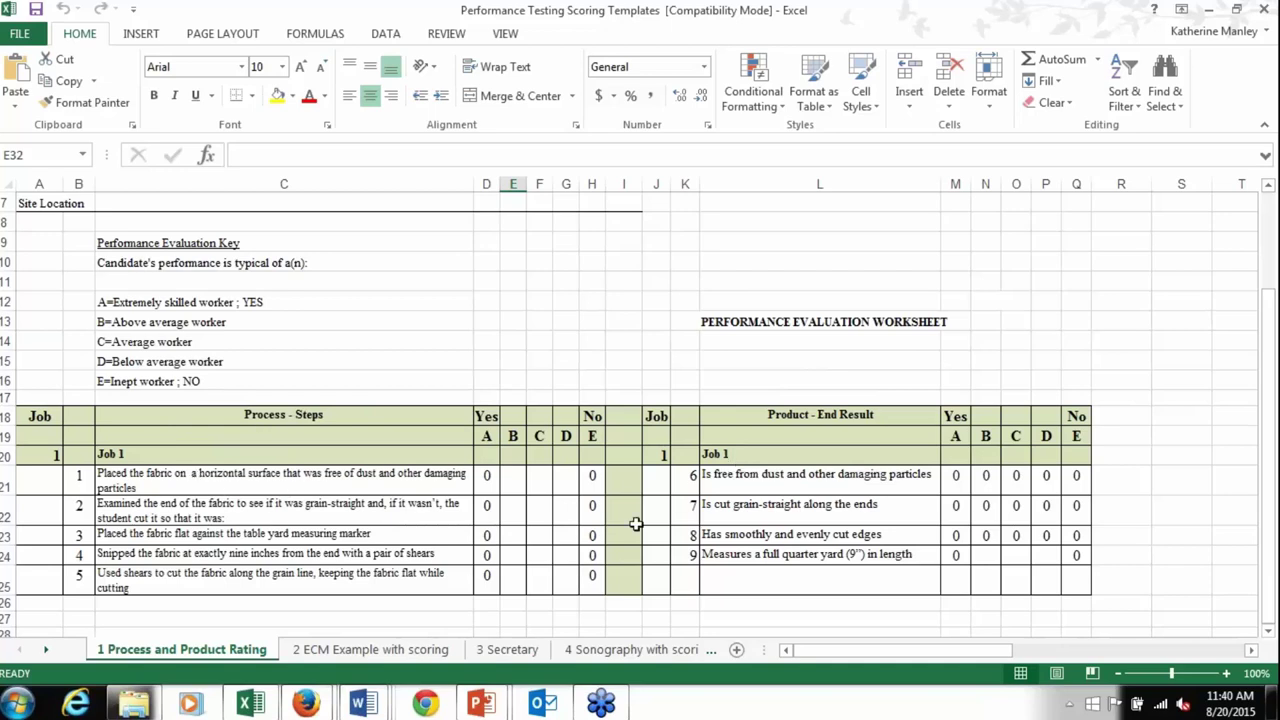
# On the 2 ECM Example with scoring sheet, enter 1 under Yes (A) for Perform Start Up process items 1 to 3
pyautogui.click(365, 650)
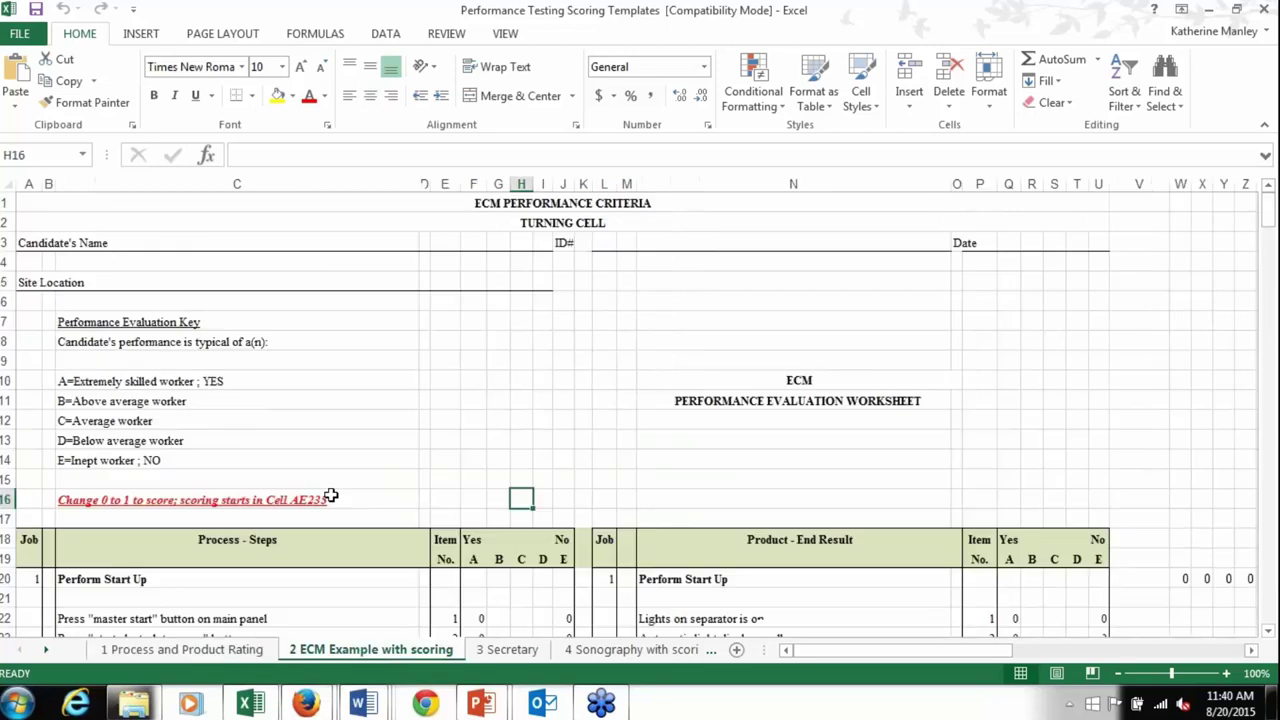
pyautogui.scroll(-3, 332, 497)
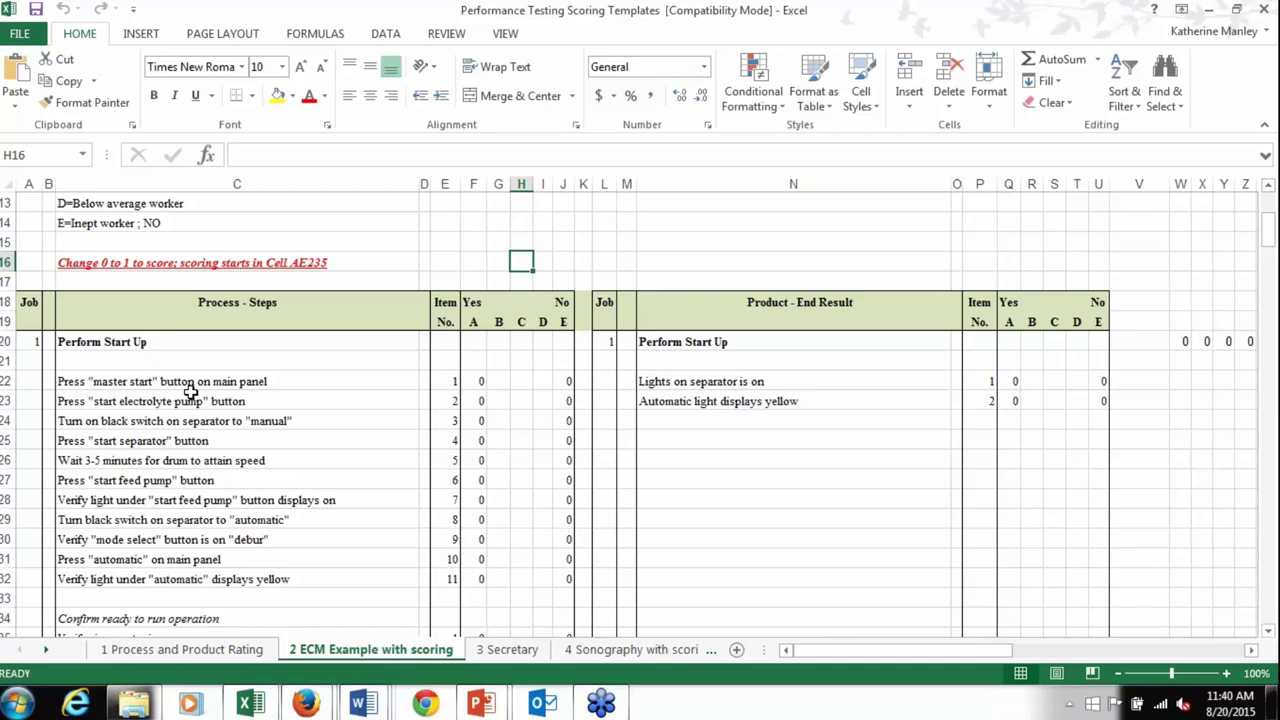
pyautogui.click(479, 380)
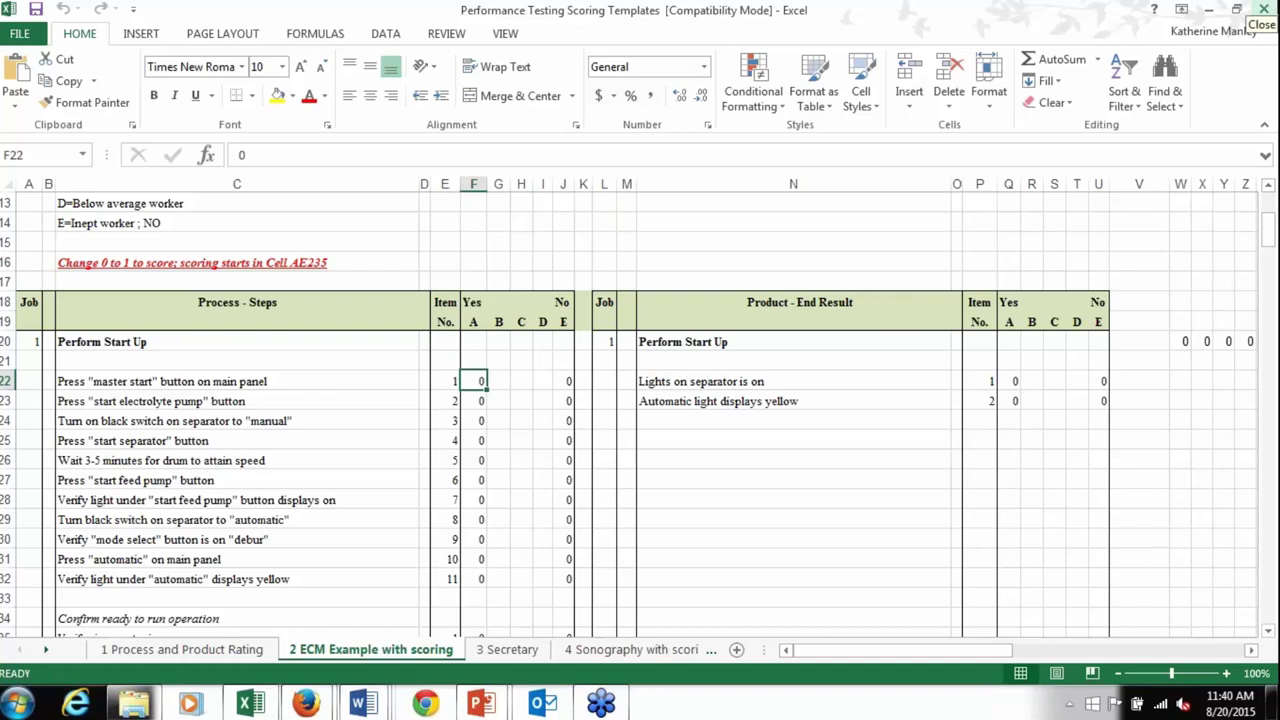
pyautogui.write('1')
pyautogui.press('Return')
pyautogui.write('1')
pyautogui.press('Return')
pyautogui.write('01')
pyautogui.press('Return')
# Enter 1 under No (E) for Perform Start Up process items 4 and 5
pyautogui.press('Right')
pyautogui.press('Right')
pyautogui.press('Right')
pyautogui.press('Right')
pyautogui.write('1')
pyautogui.press('Return')
pyautogui.write('1')
pyautogui.press('Return')
pyautogui.press('Left')
pyautogui.press('Left')
pyautogui.press('Left')
pyautogui.press('Left')
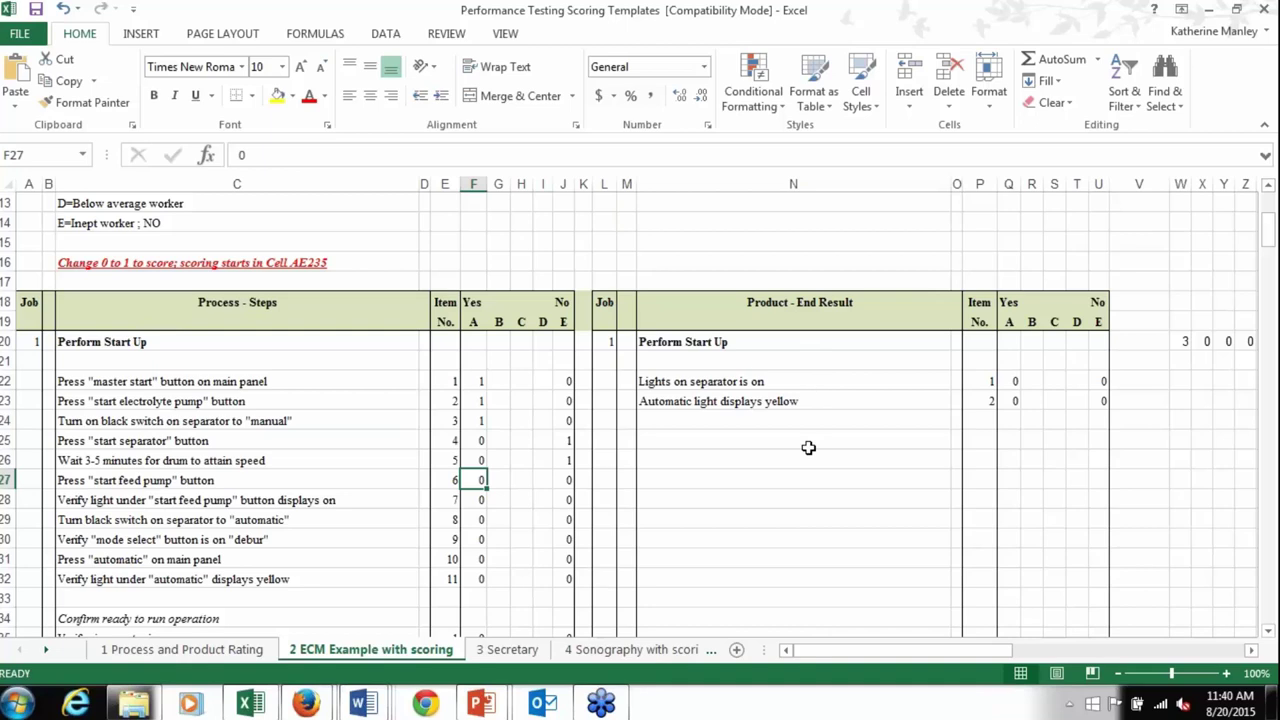
# Examine the ECM points and percent summary by job around cell AE235, and view the 3 Secretary rubric
pyautogui.scroll(-20, 808, 447)
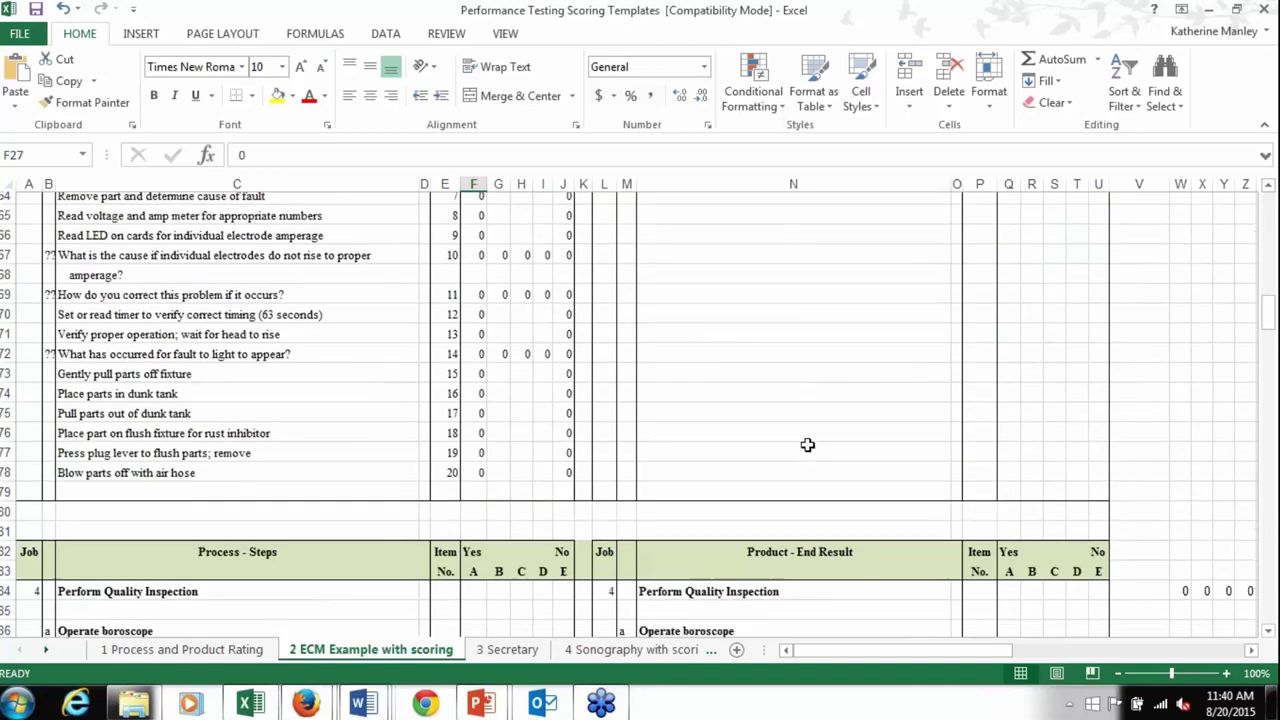
pyautogui.scroll(-20, 808, 445)
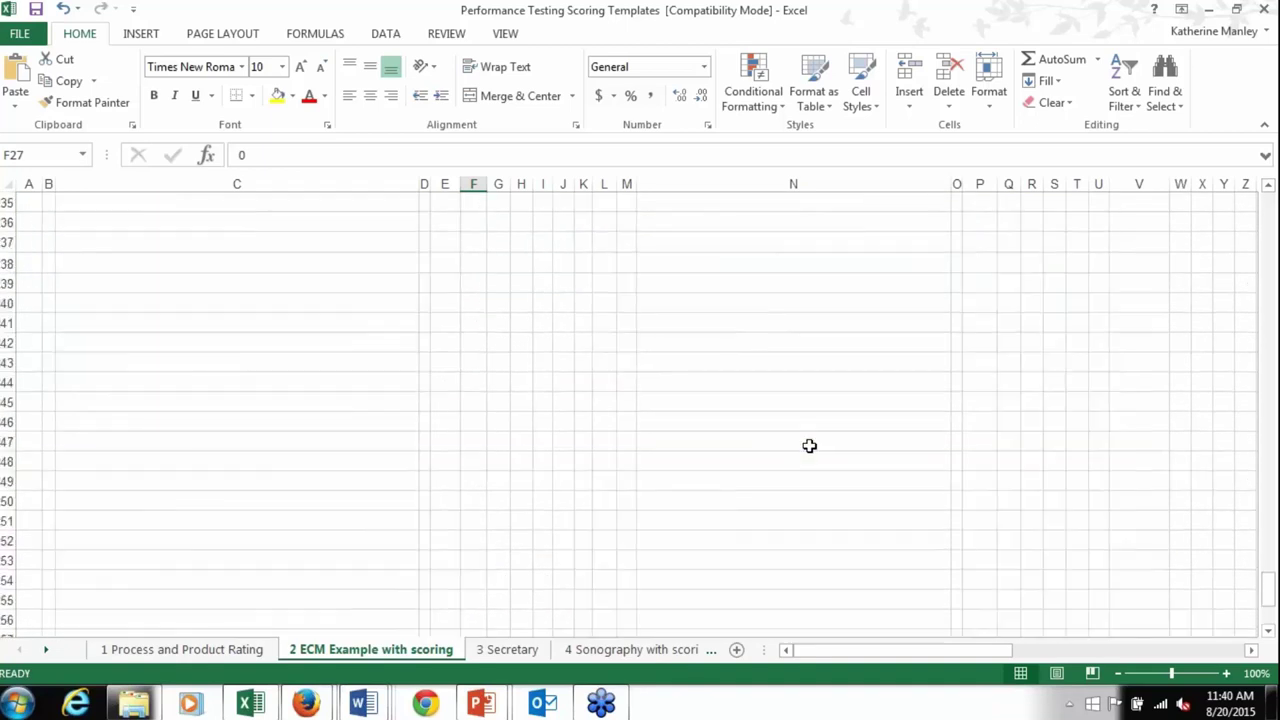
pyautogui.scroll(2, 818, 450)
pyautogui.scroll(-2, 818, 450)
pyautogui.moveTo(889, 651); pyautogui.dragTo(1112, 616)
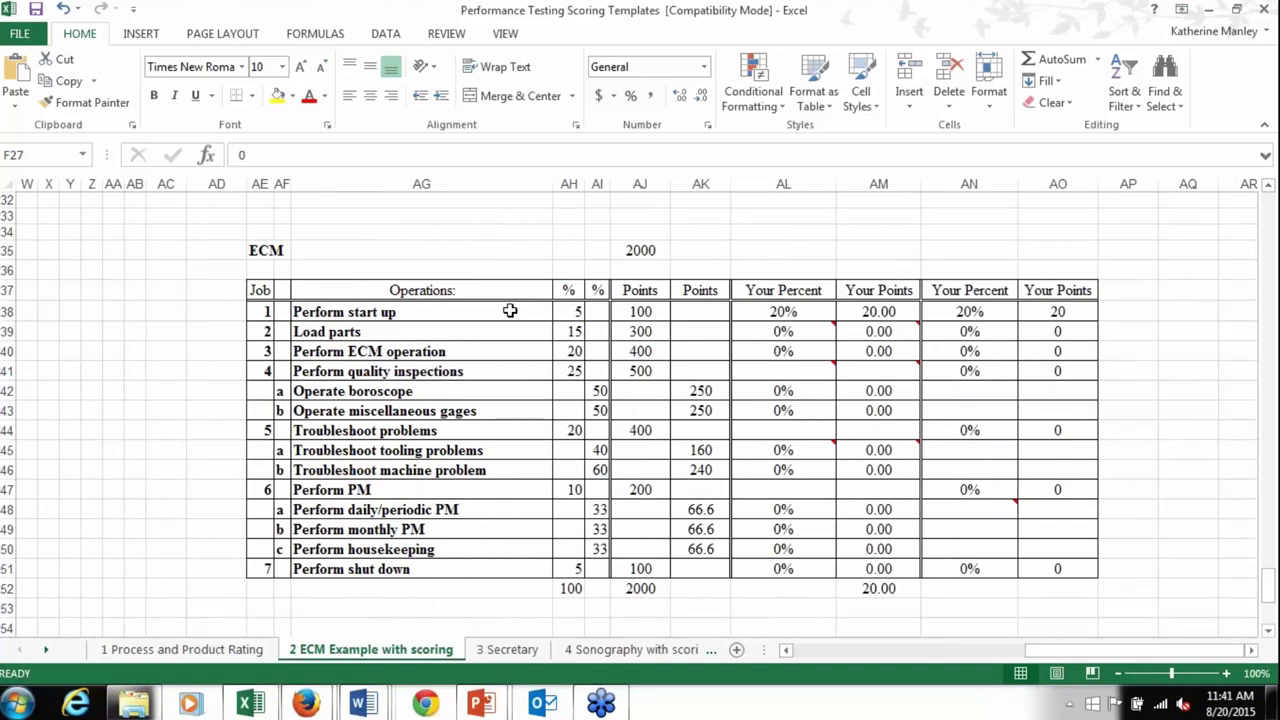
pyautogui.moveTo(1085, 654); pyautogui.dragTo(800, 655)
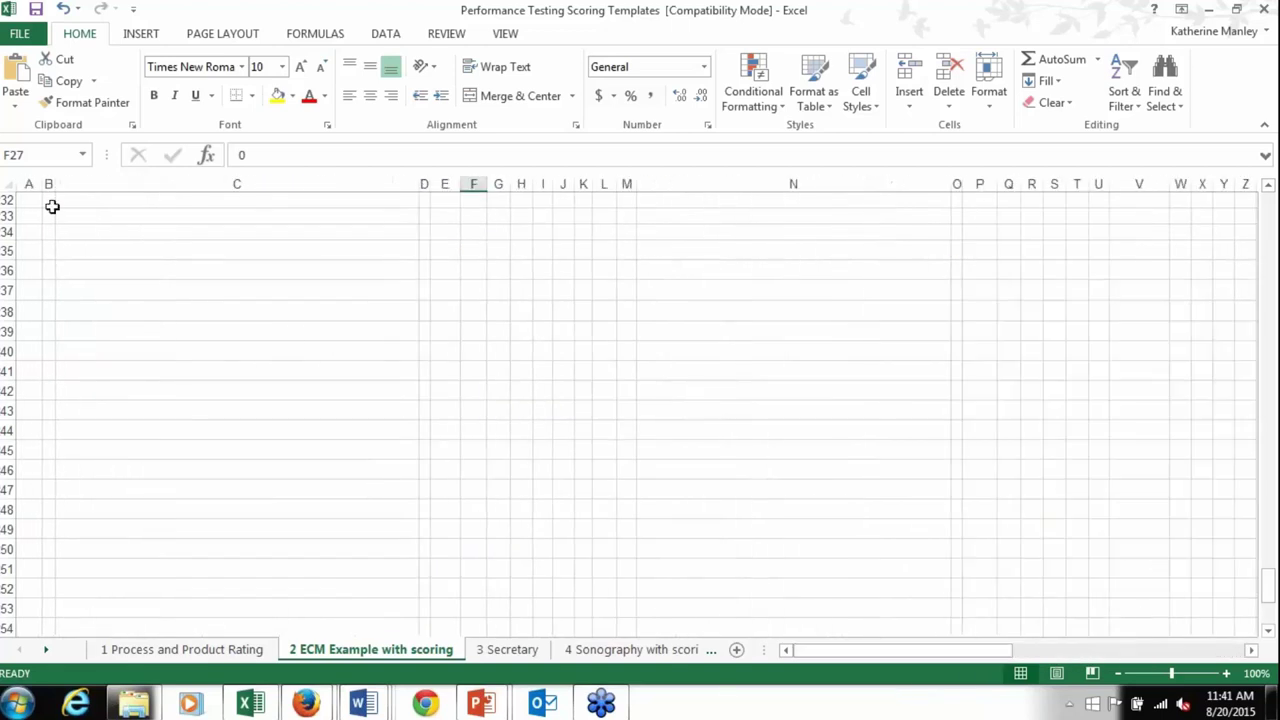
pyautogui.scroll(20, 233, 345)
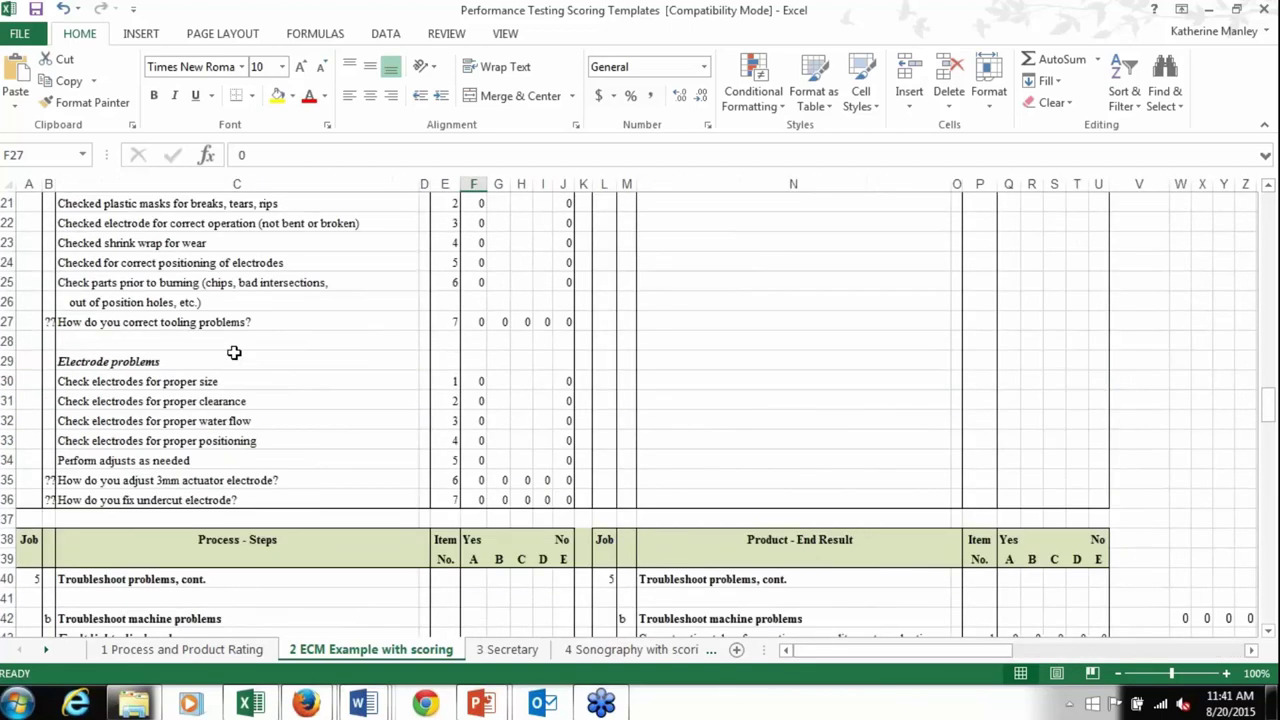
pyautogui.scroll(9, 233, 352)
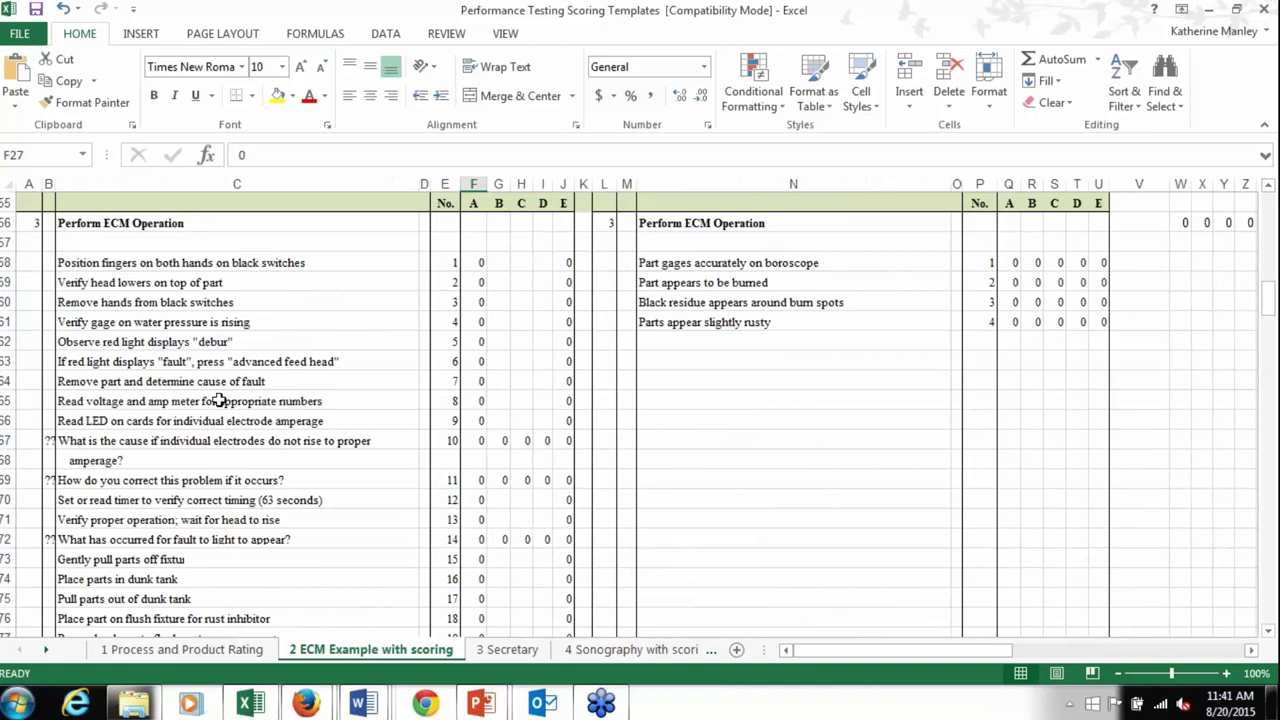
pyautogui.click(508, 651)
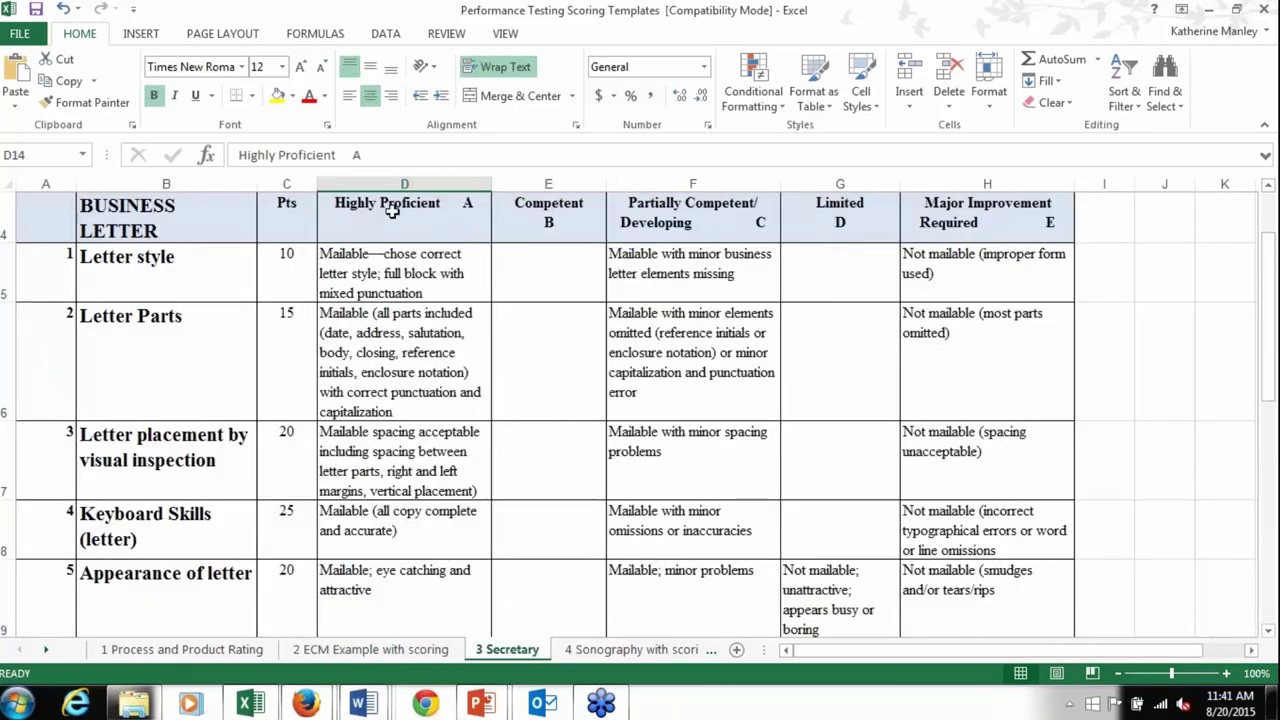
# On the 4 Sonography with scoring sheet, set the Greet Patient grades for items 1 to 3 to c, b and a
pyautogui.click(632, 651)
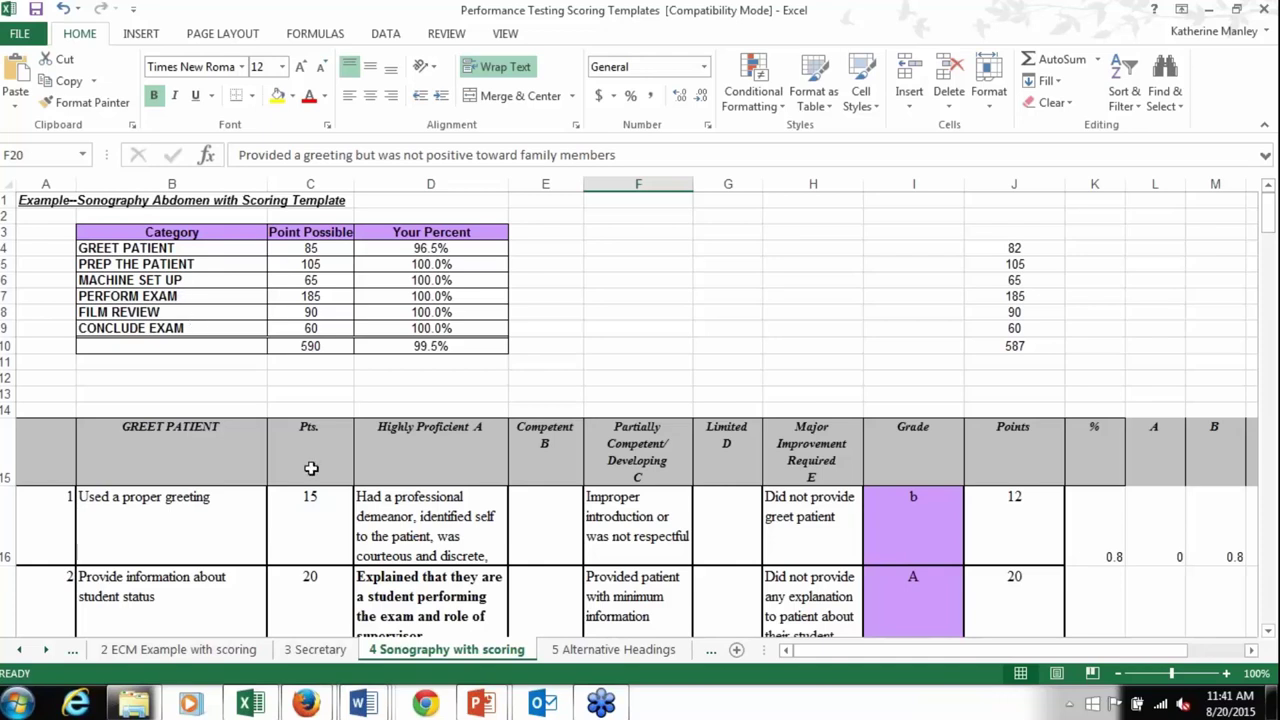
pyautogui.scroll(-1, 161, 517)
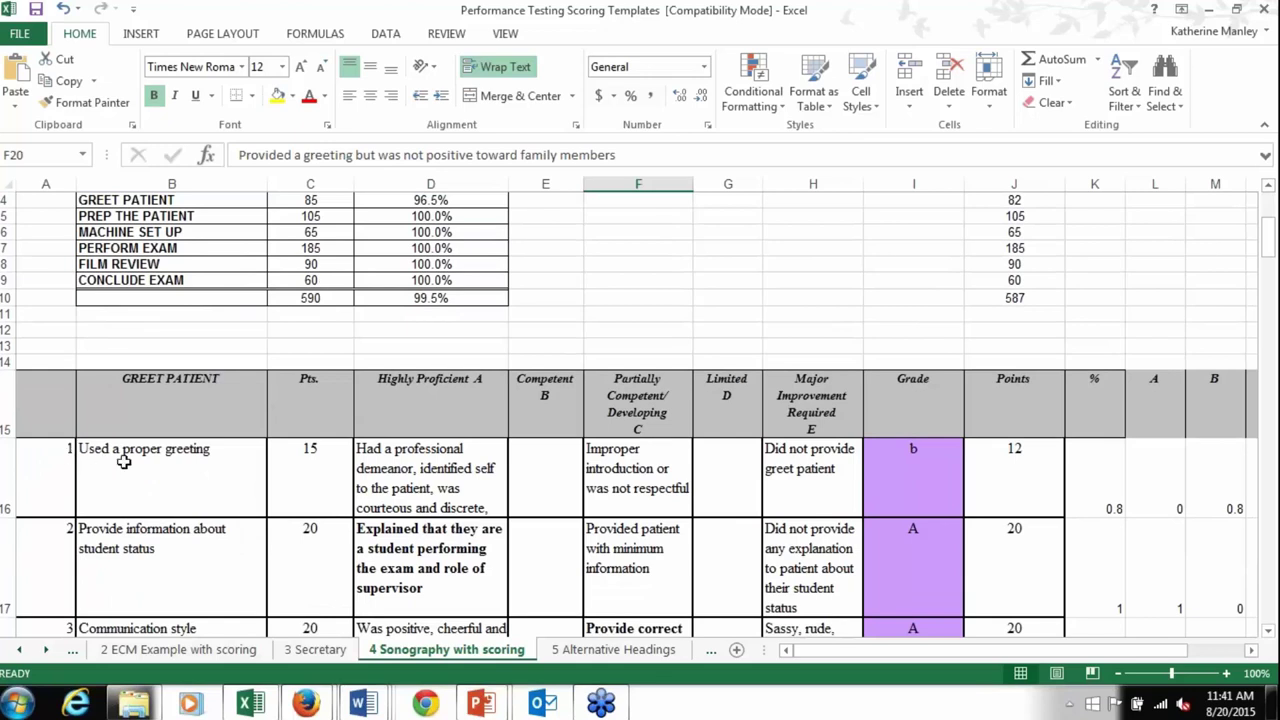
pyautogui.scroll(-3, 133, 489)
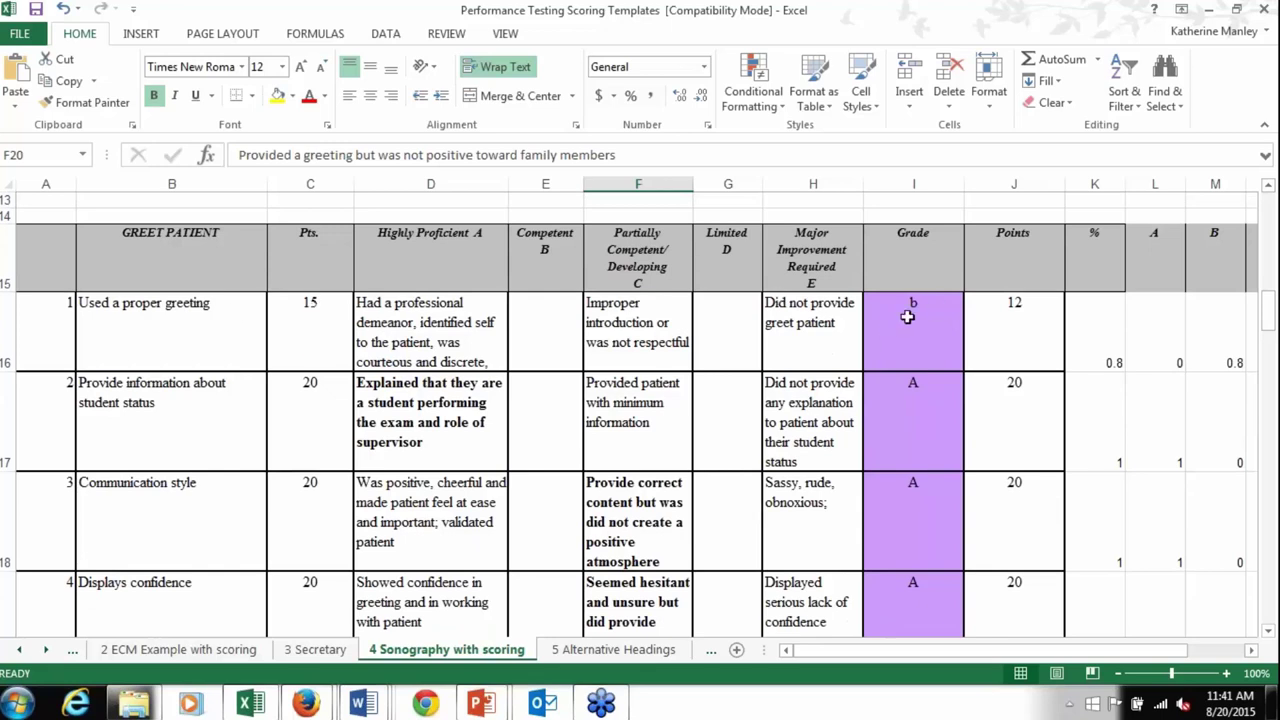
pyautogui.click(907, 316)
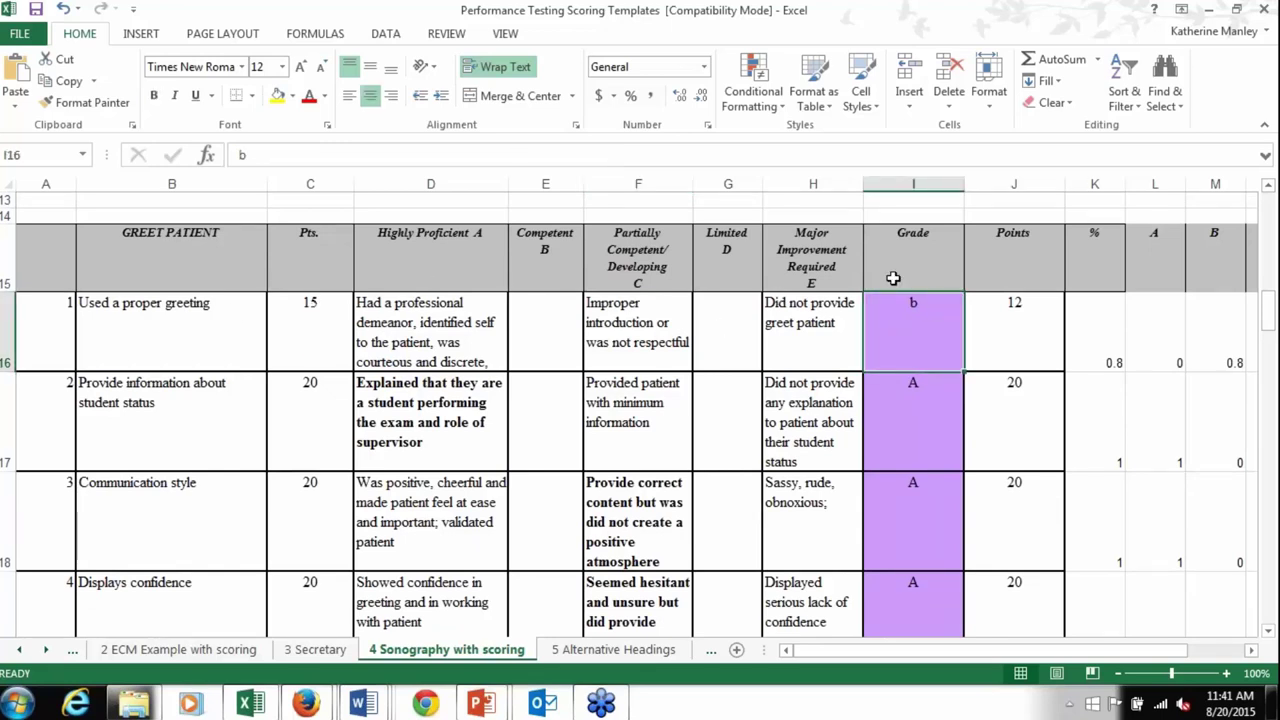
pyautogui.write('c')
pyautogui.press('Return')
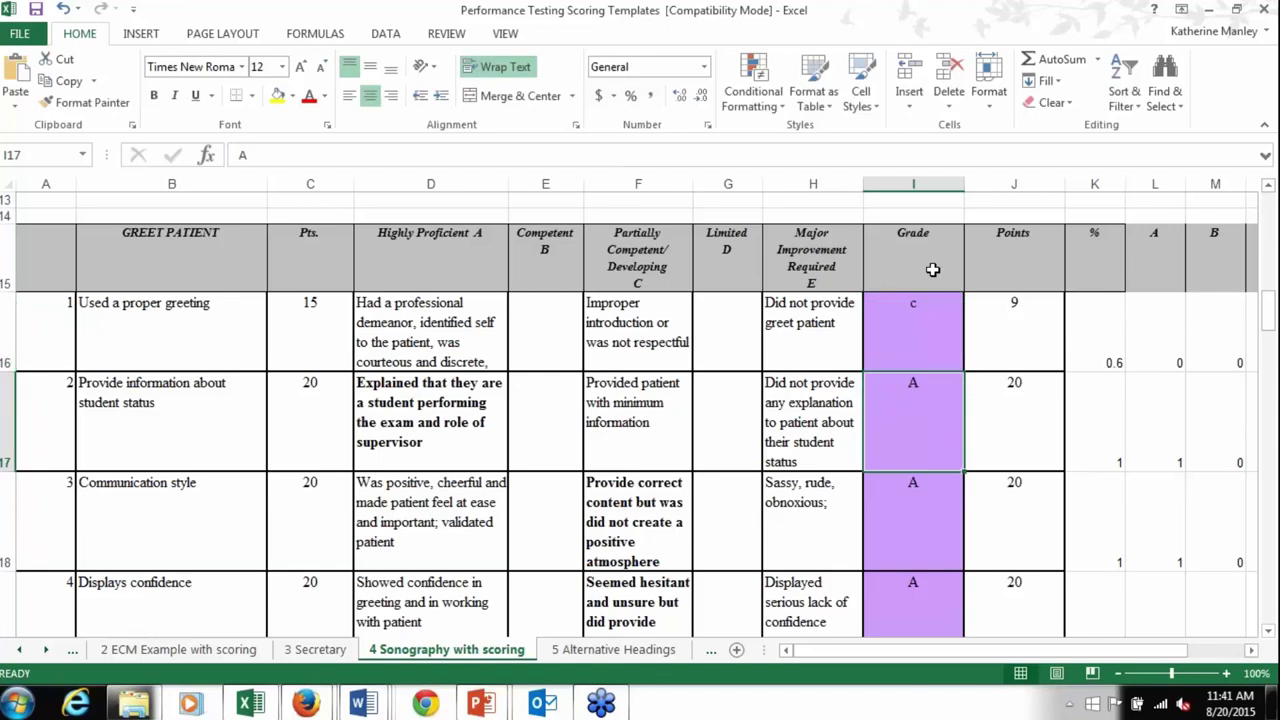
pyautogui.write('b')
pyautogui.press('Return')
pyautogui.write('a')
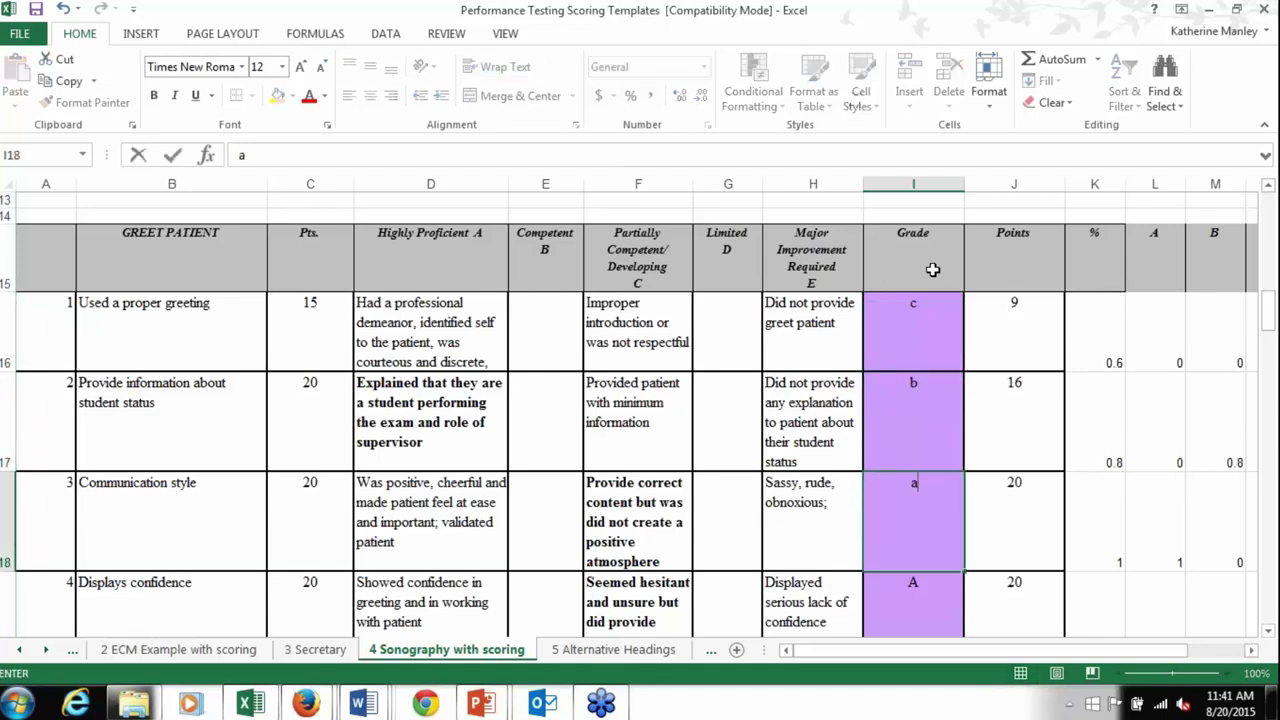
pyautogui.press('Return')
pyautogui.scroll(5, 903, 240)
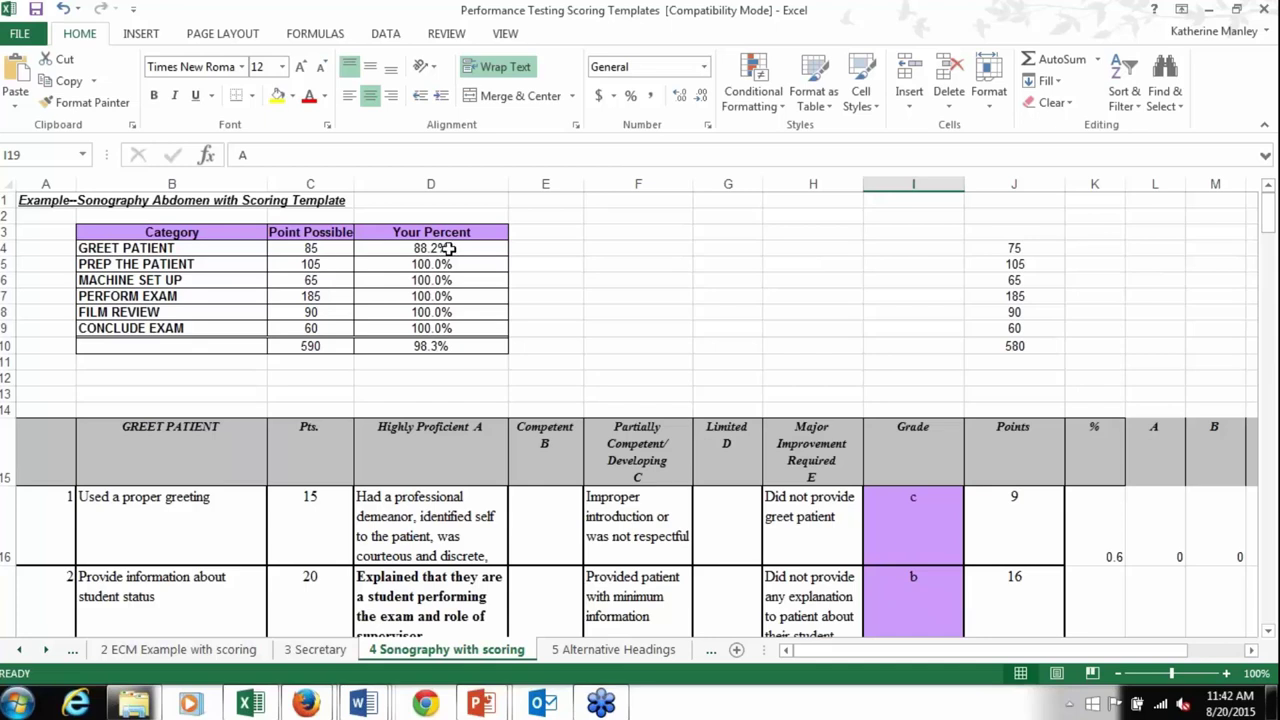
# Look through the example sheets from 5 Alternative Headings to 15 Behavioral Scoring Template, and return to 13 Hydraulic Pneumatic
pyautogui.click(607, 650)
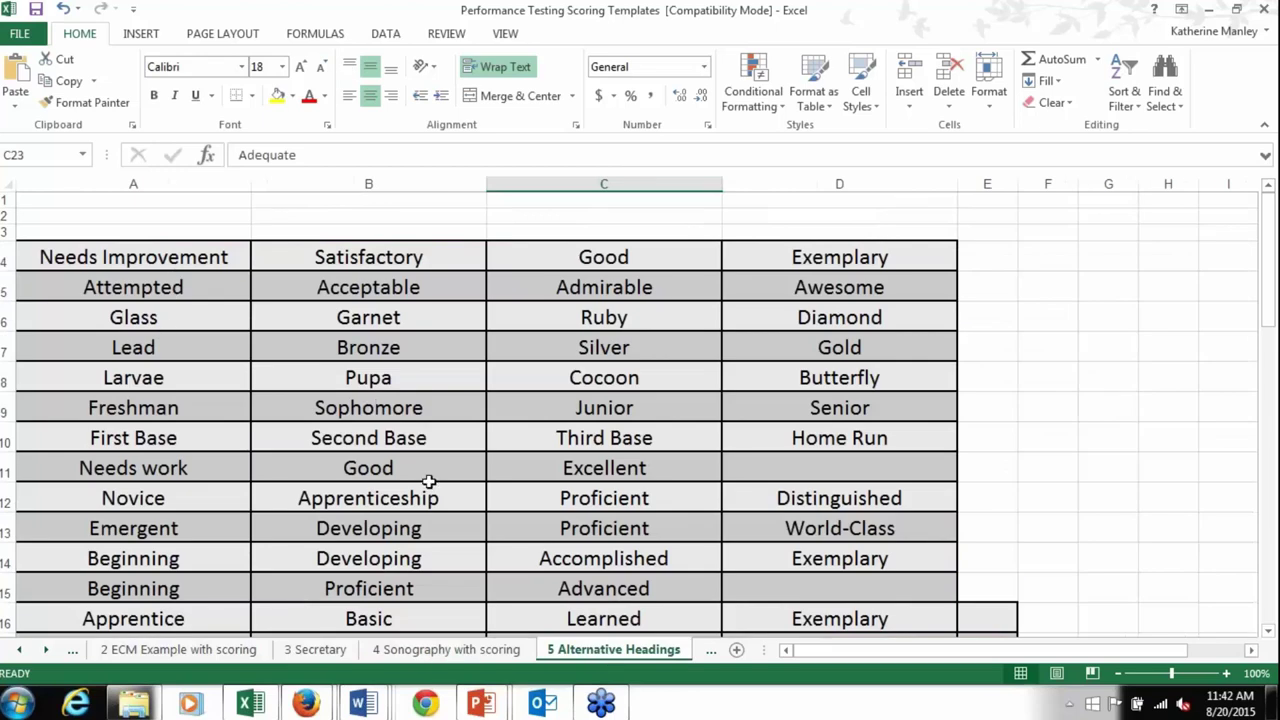
pyautogui.click(708, 650)
pyautogui.click(643, 652)
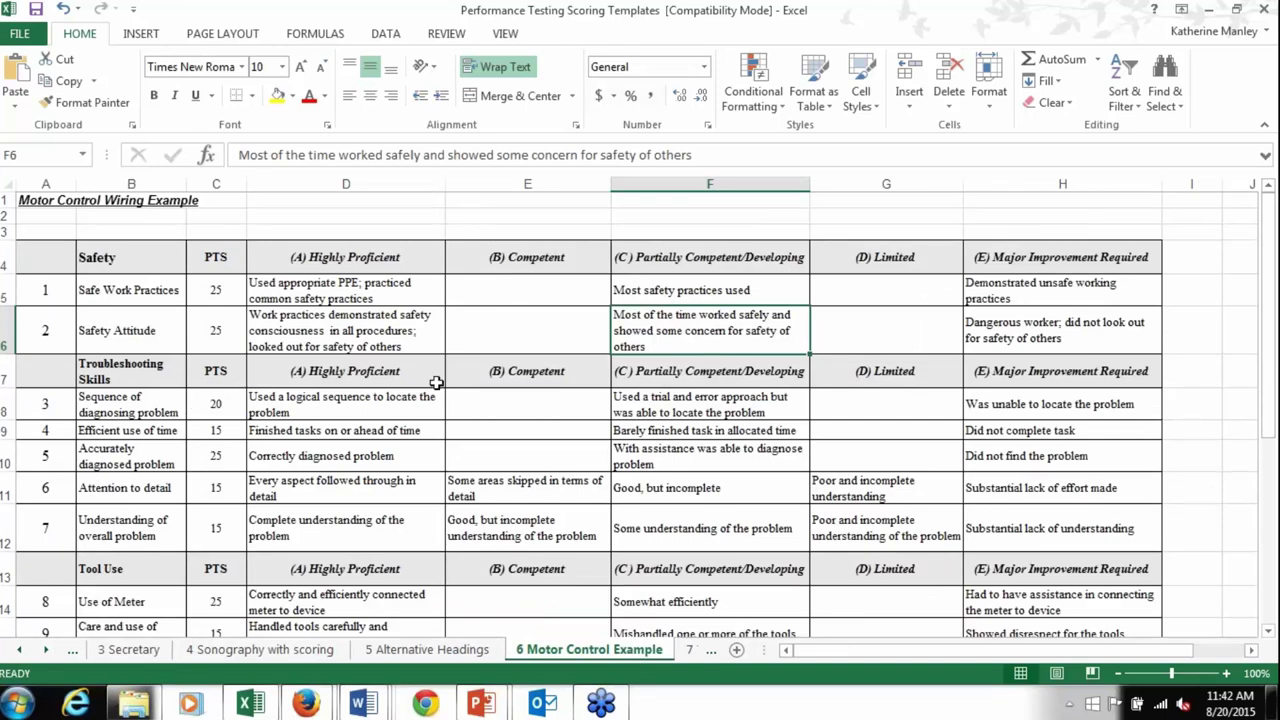
pyautogui.click(690, 654)
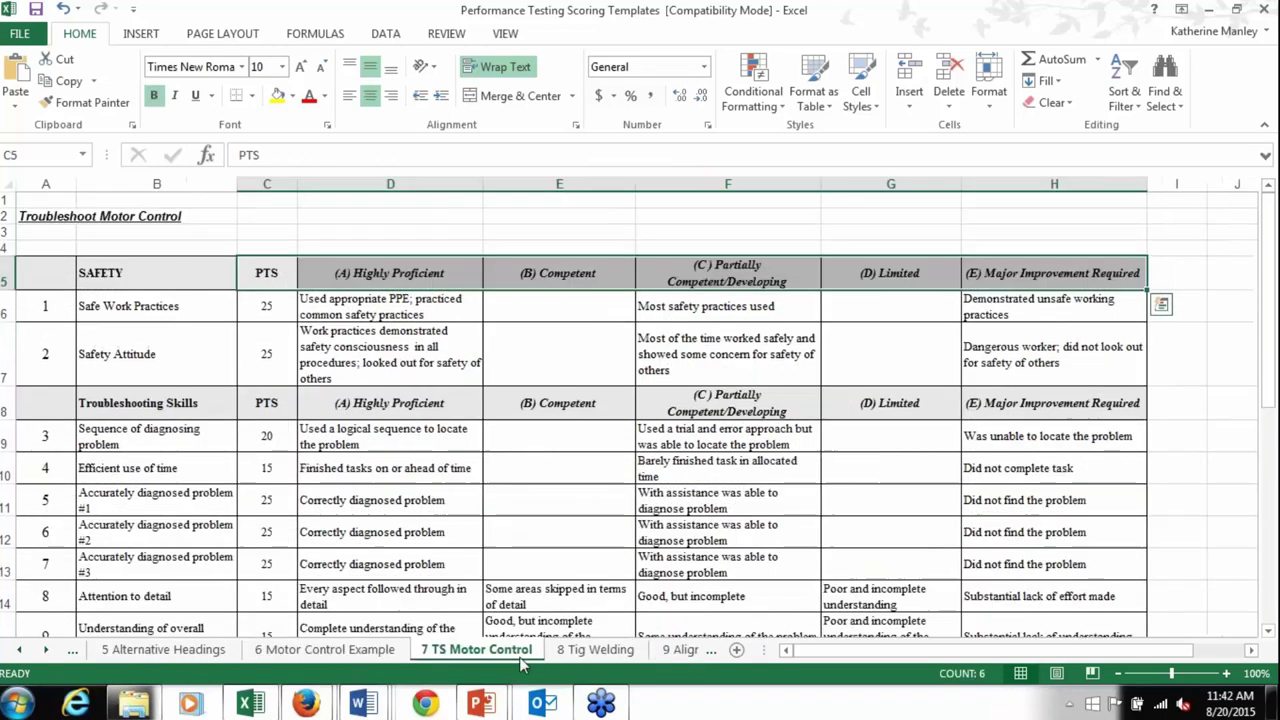
pyautogui.click(598, 651)
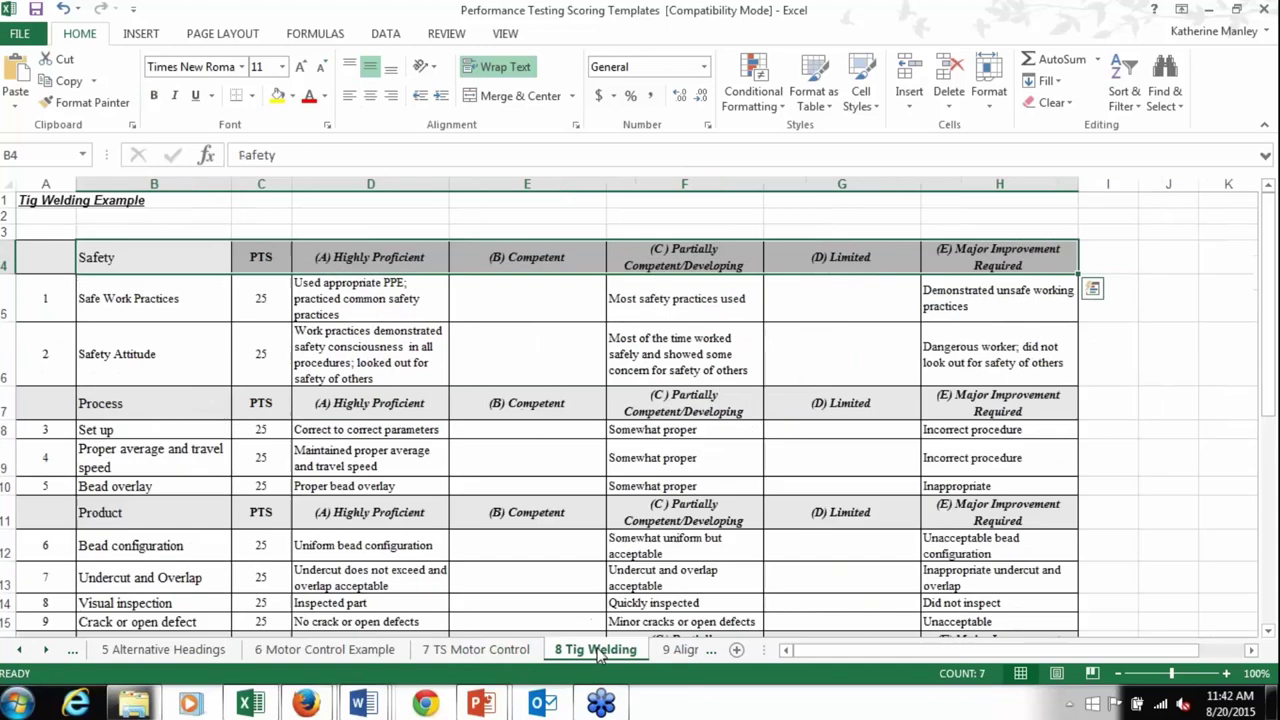
pyautogui.click(678, 651)
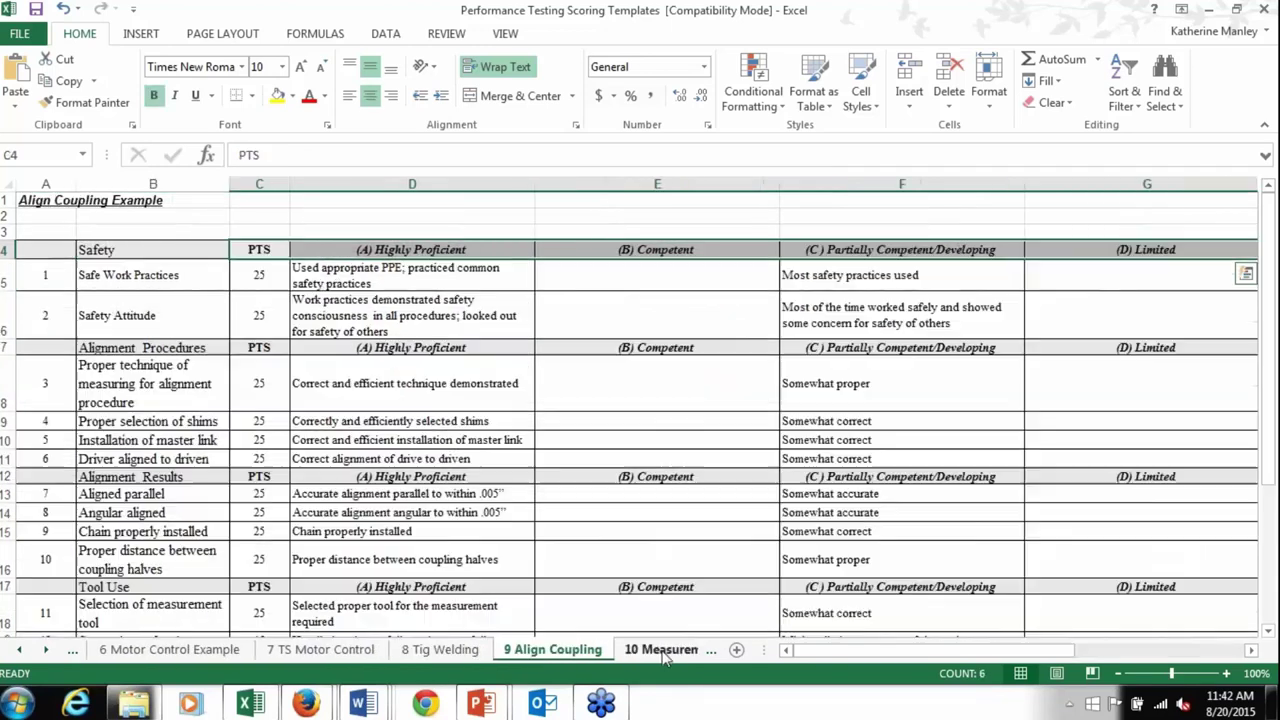
pyautogui.click(676, 652)
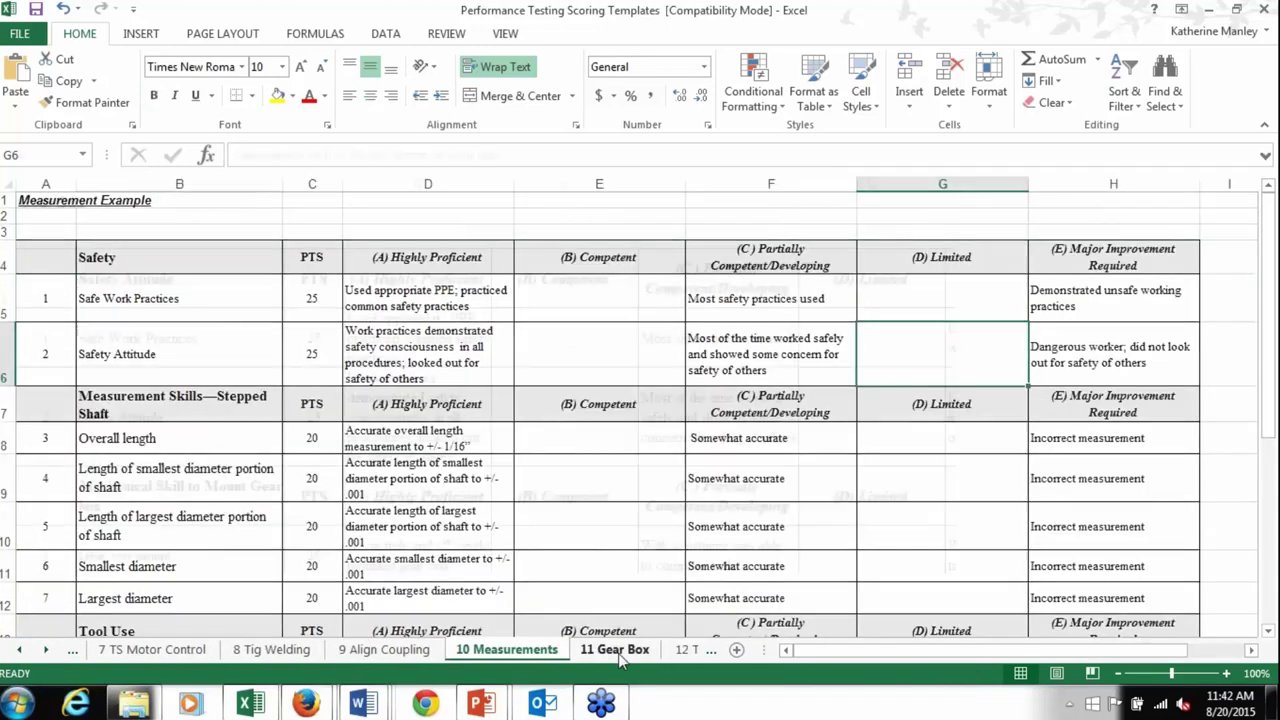
pyautogui.click(618, 651)
pyautogui.click(680, 652)
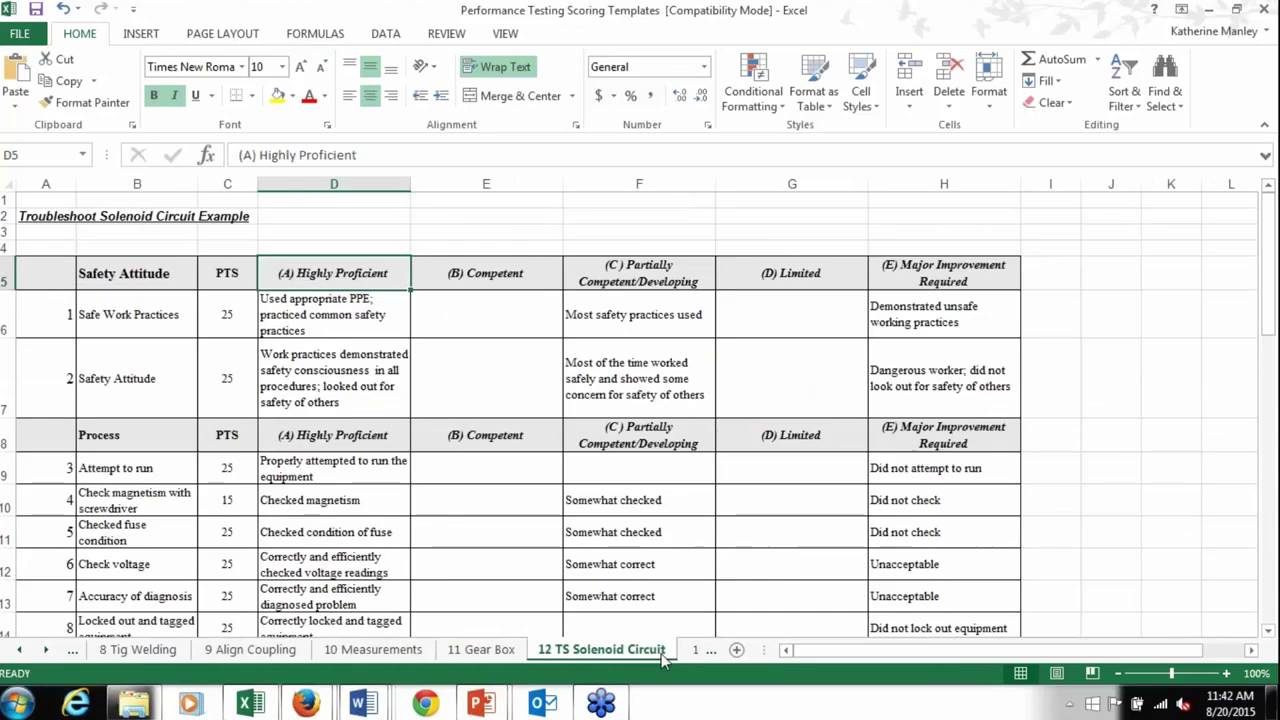
pyautogui.click(697, 652)
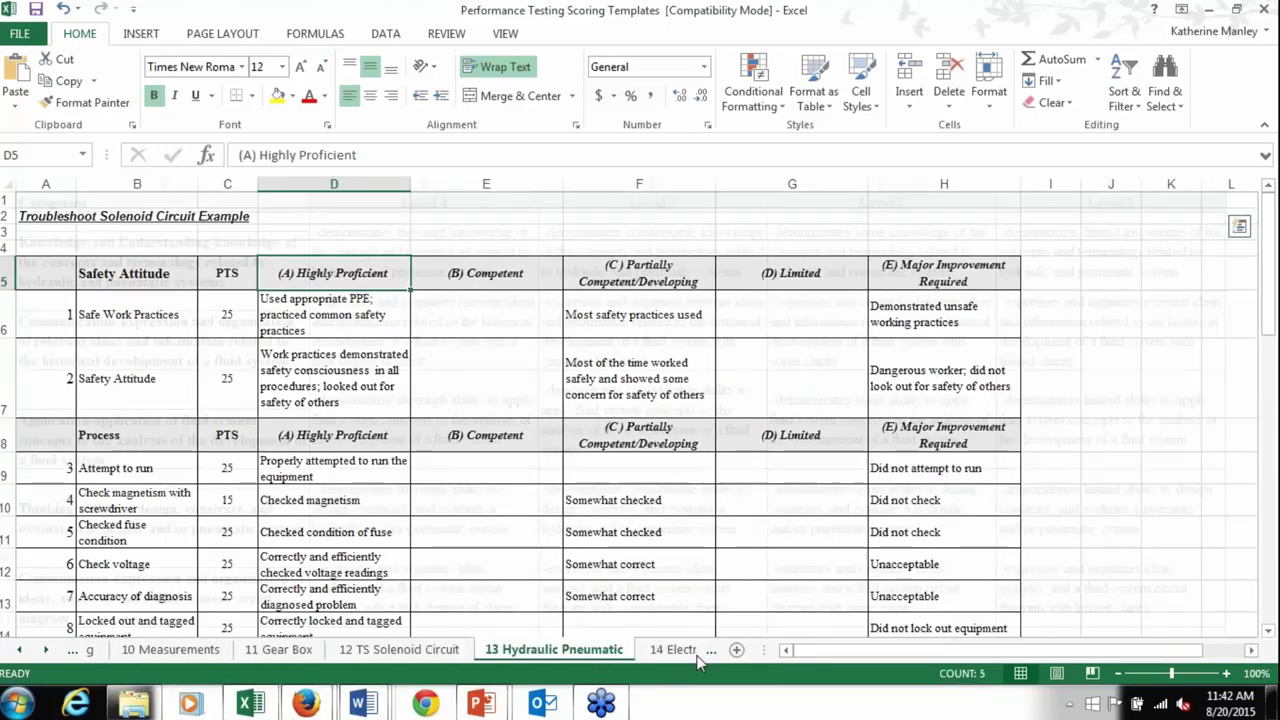
pyautogui.click(697, 658)
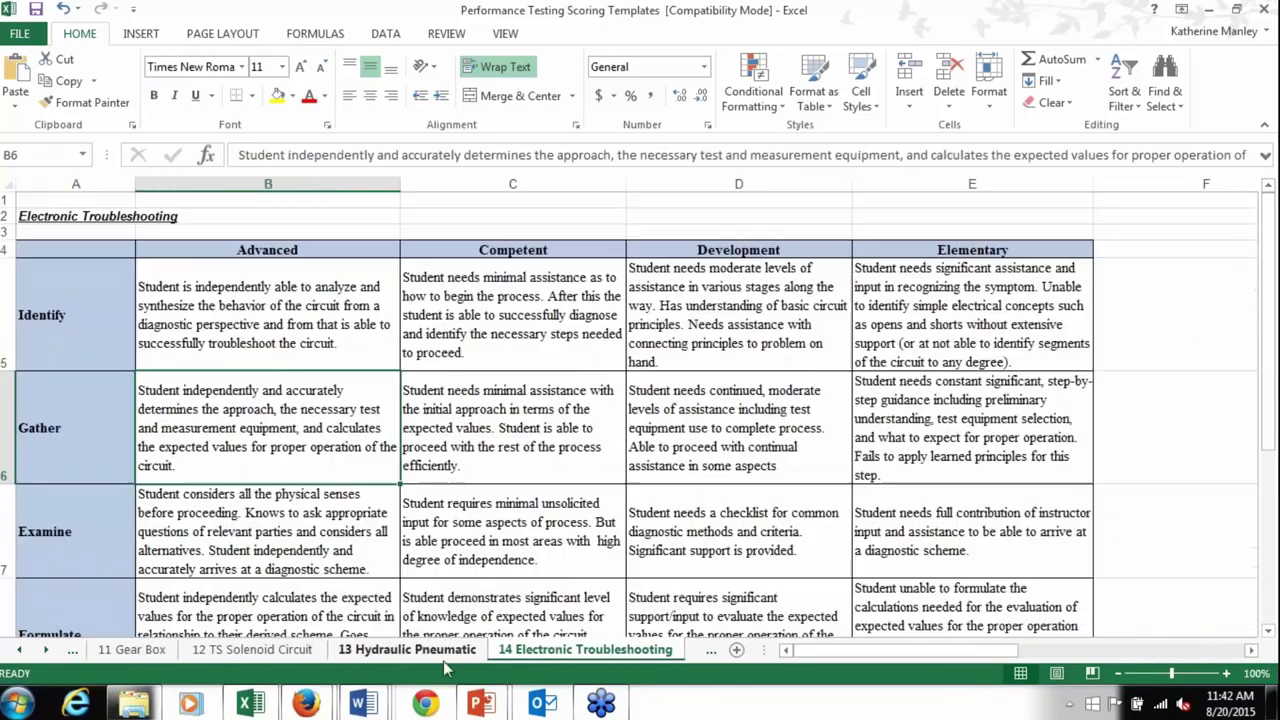
pyautogui.click(703, 651)
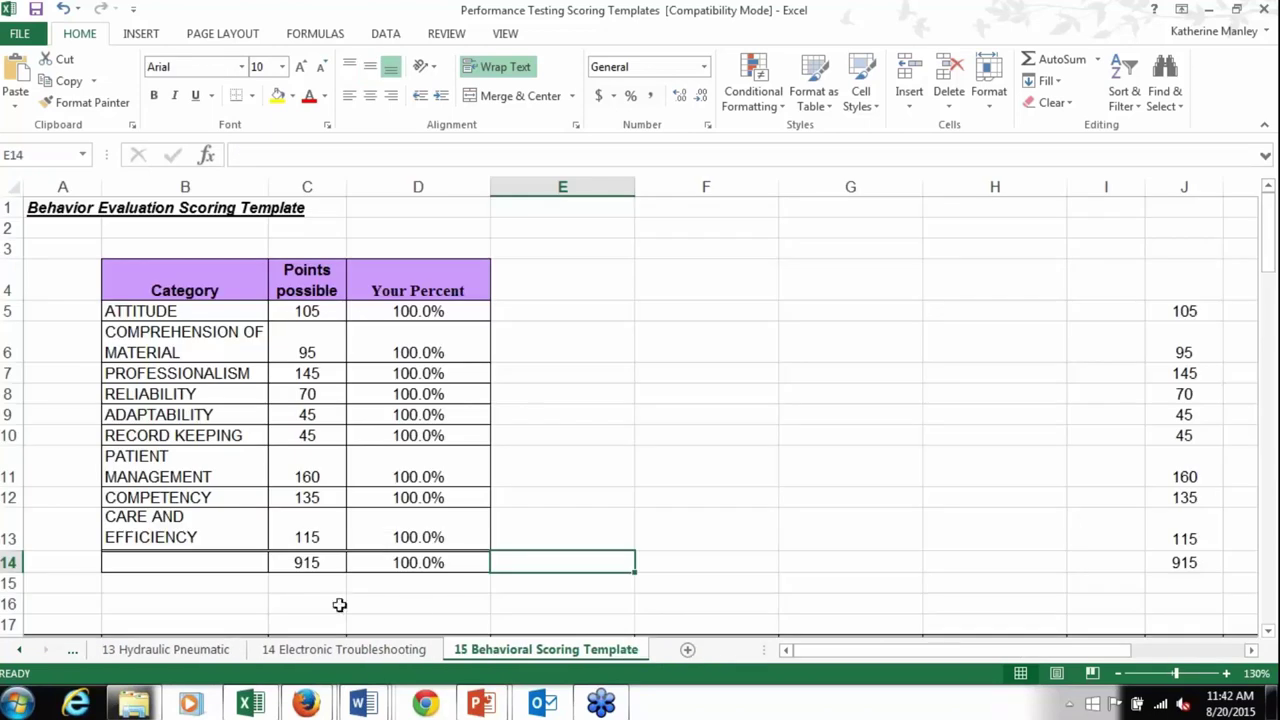
pyautogui.click(133, 651)
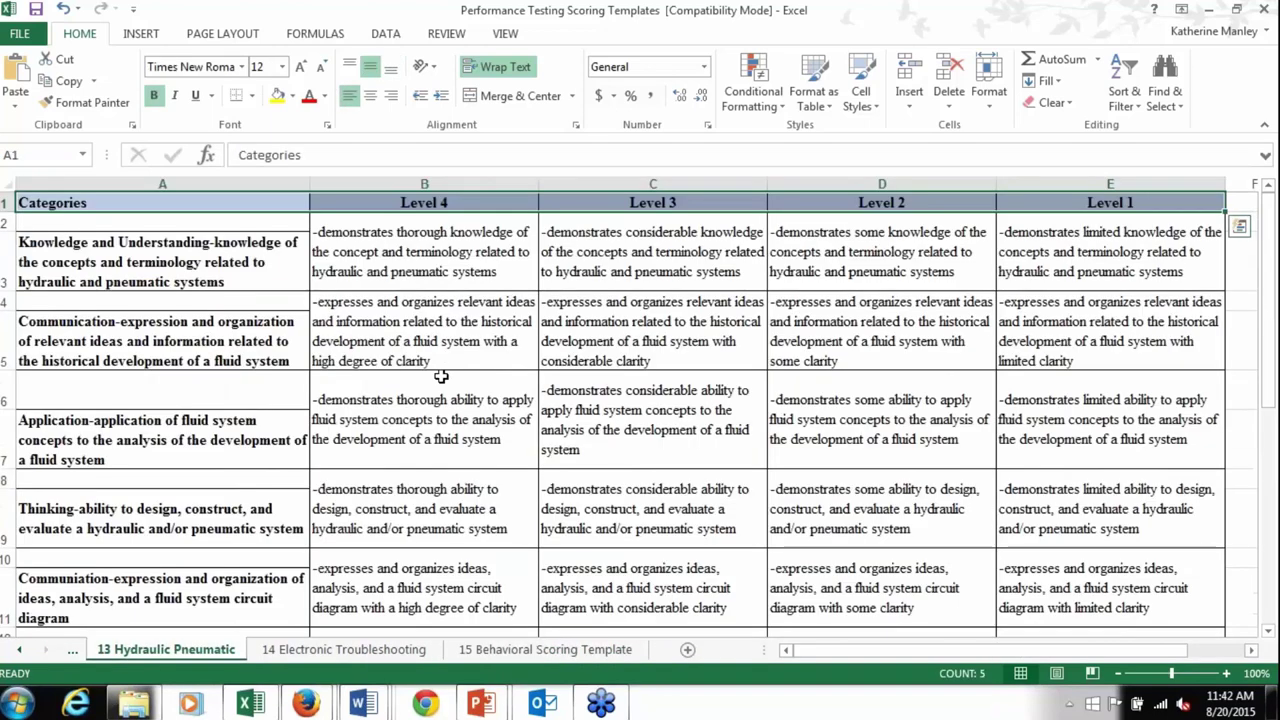
# Close the Performance Testing Scoring Templates workbook without saving the changes
pyautogui.click(1262, 12)
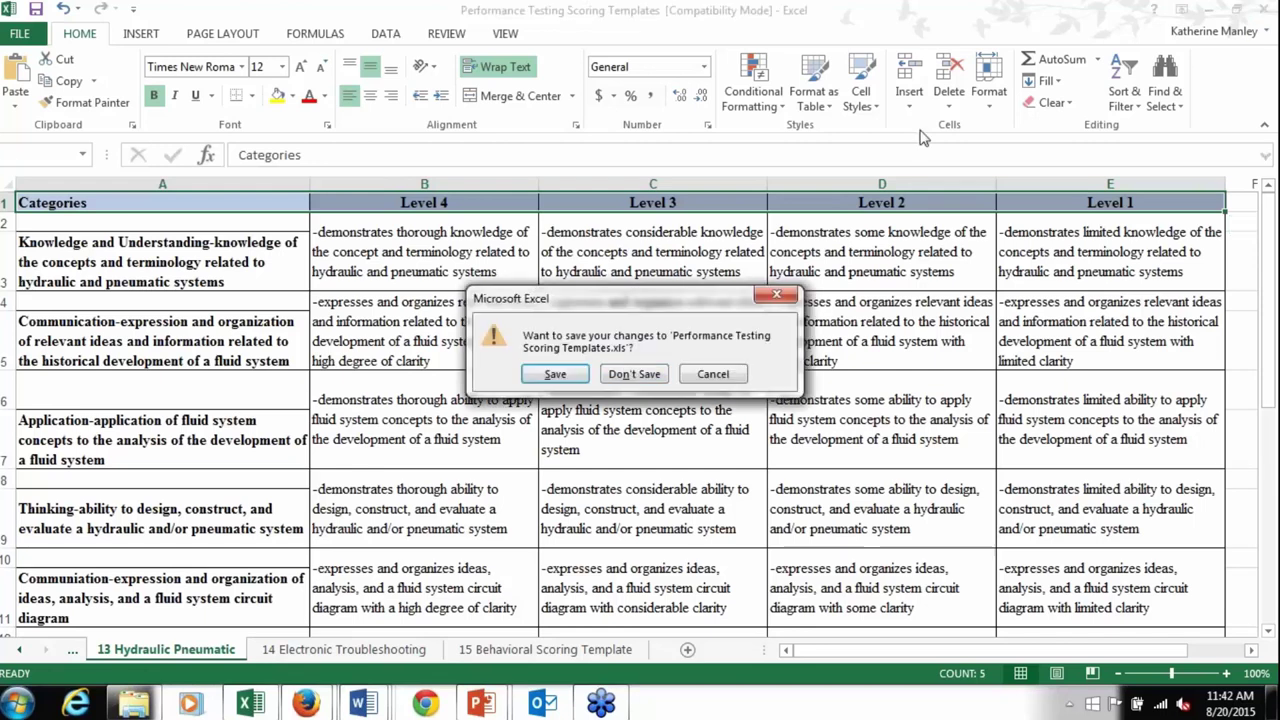
pyautogui.click(634, 374)
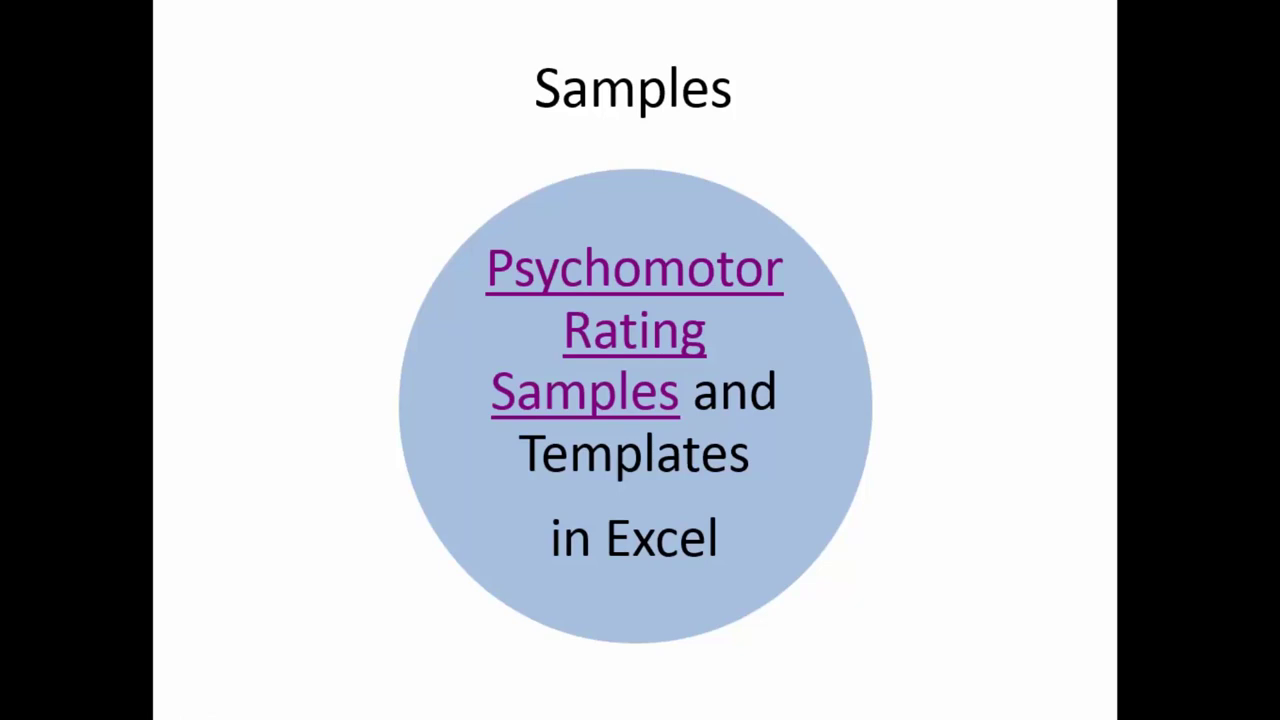
# Advance the PowerPoint slide show from the Samples slide to the Affective Domain Verbs slide
pyautogui.click(967, 539)
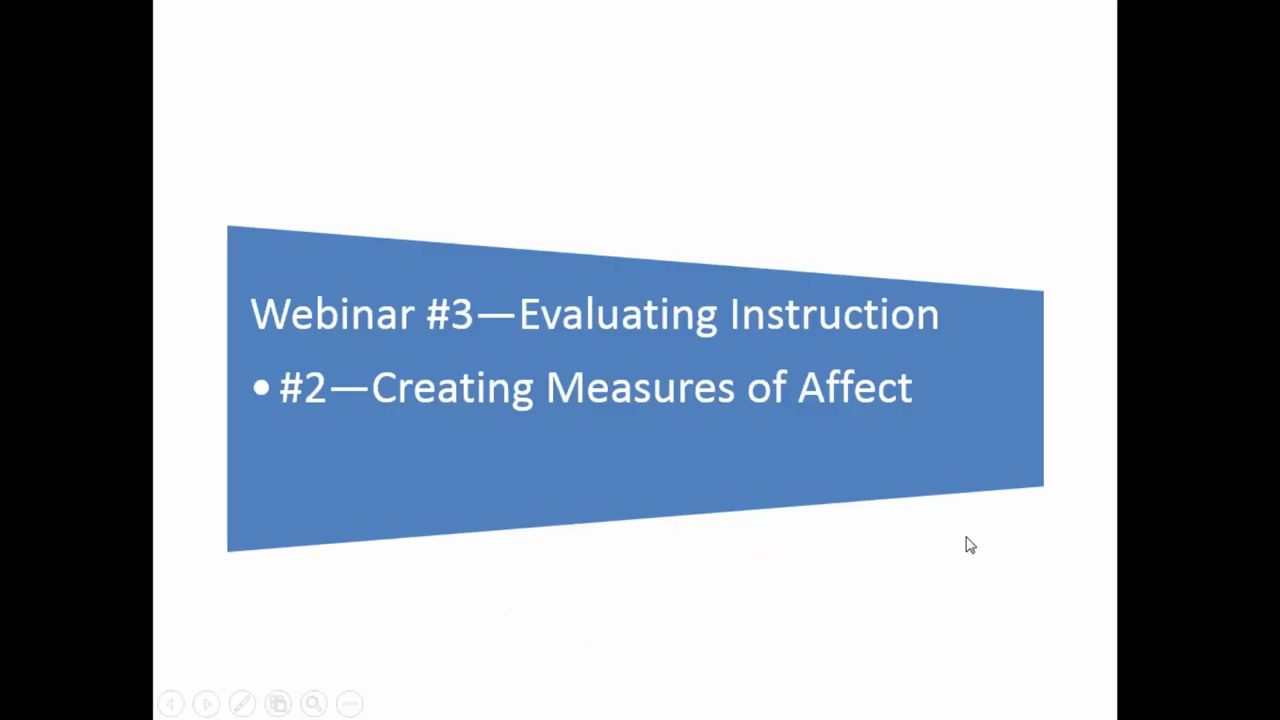
pyautogui.click(969, 544)
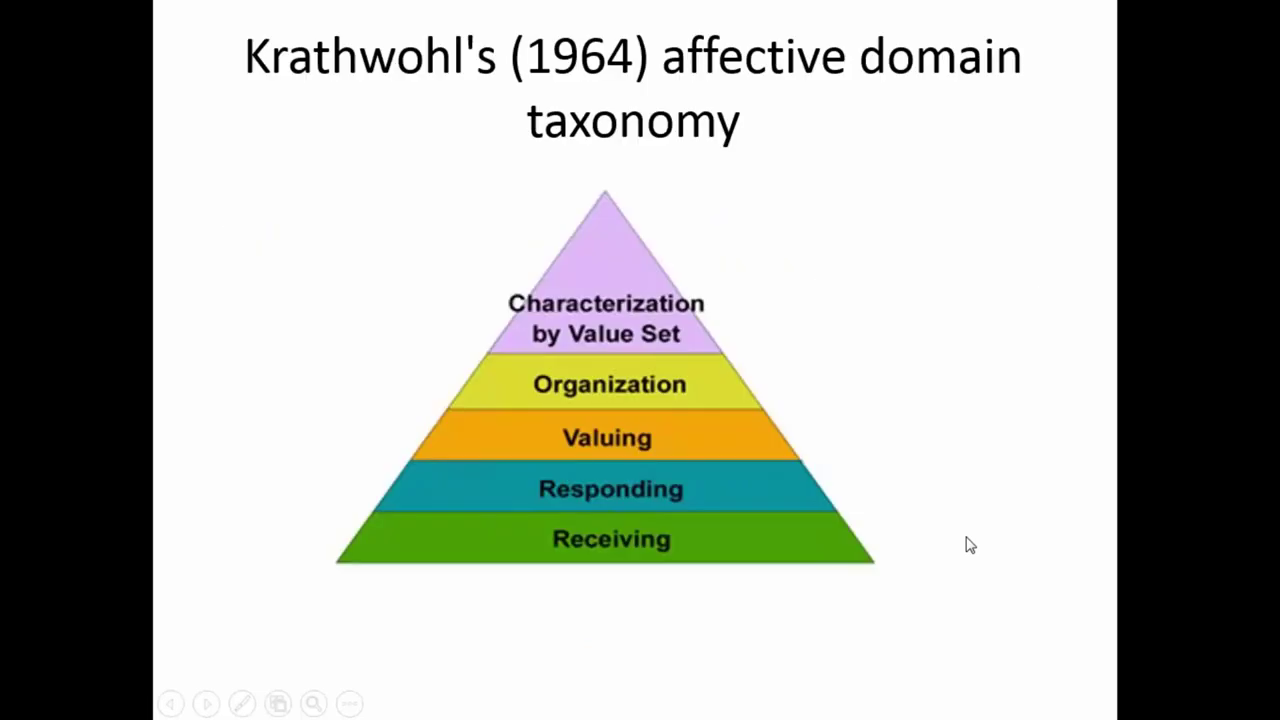
pyautogui.click(918, 392)
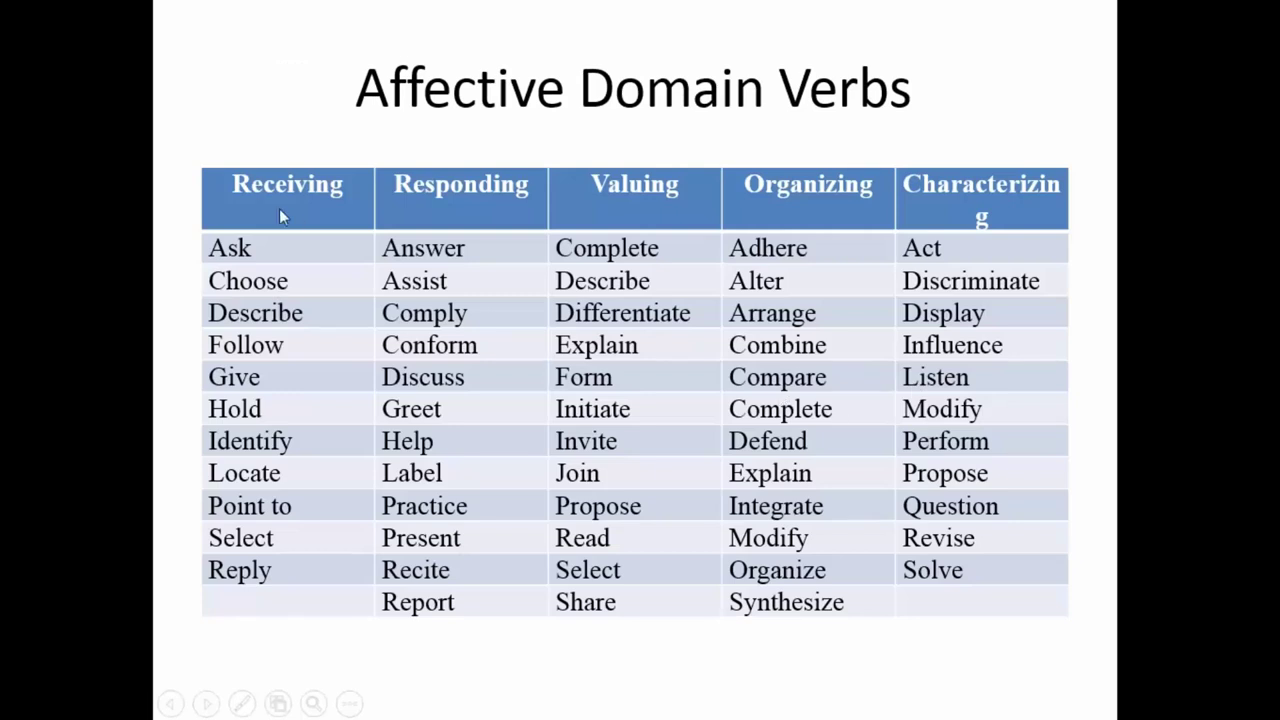
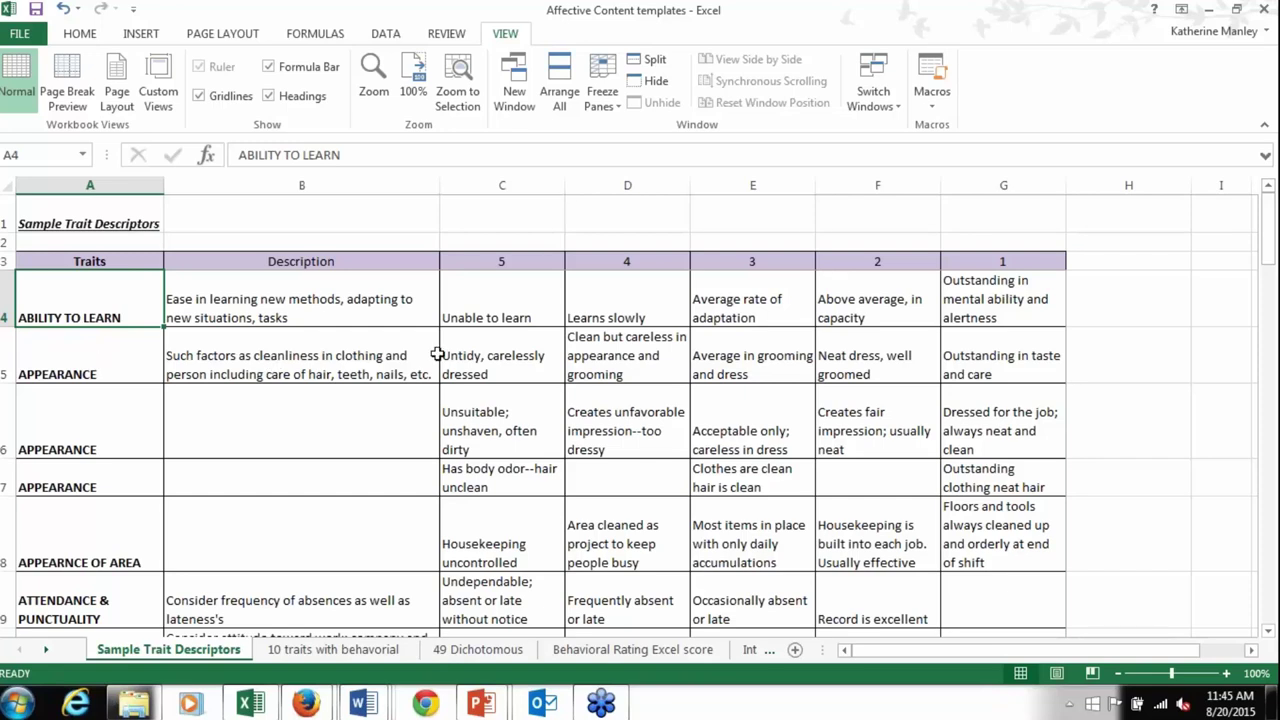
# Look through the traits, rating descriptions and additional affective traits on the Sample Trait Descriptors sheet, and return to its beginning
pyautogui.scroll(-1, 249, 414)
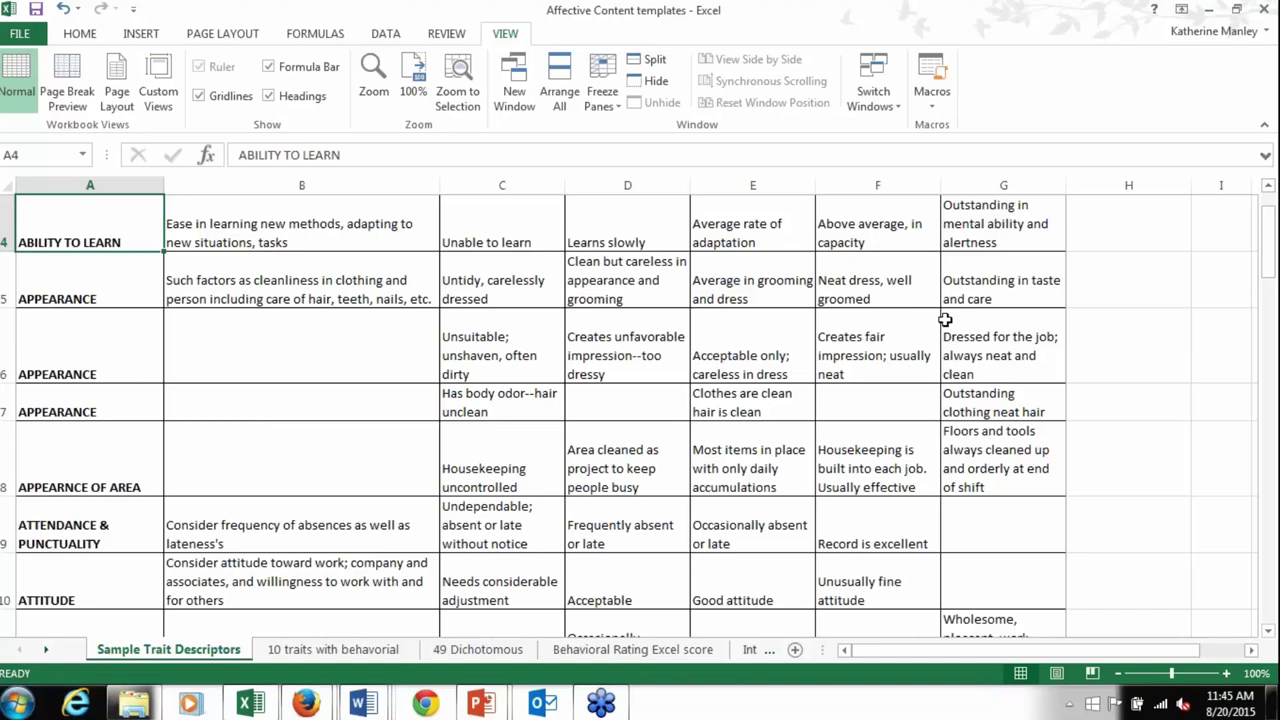
pyautogui.scroll(-3, 95, 525)
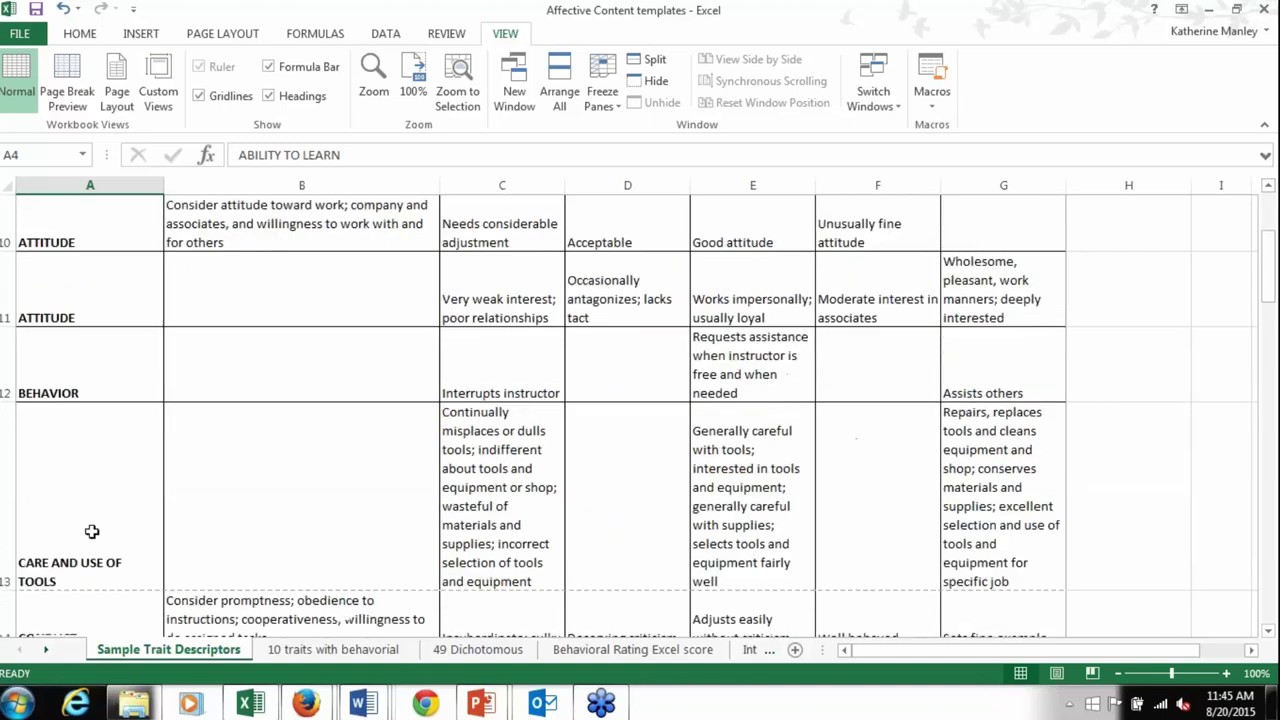
pyautogui.scroll(-3, 90, 457)
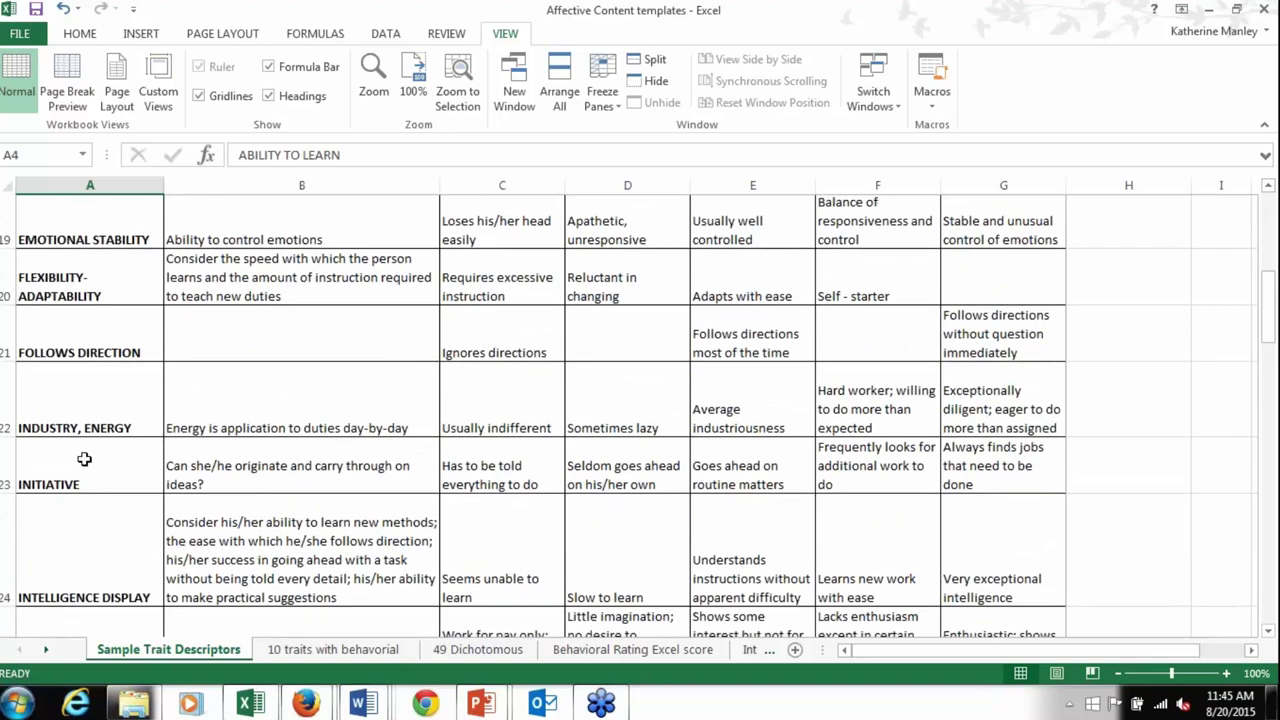
pyautogui.scroll(-3, 84, 459)
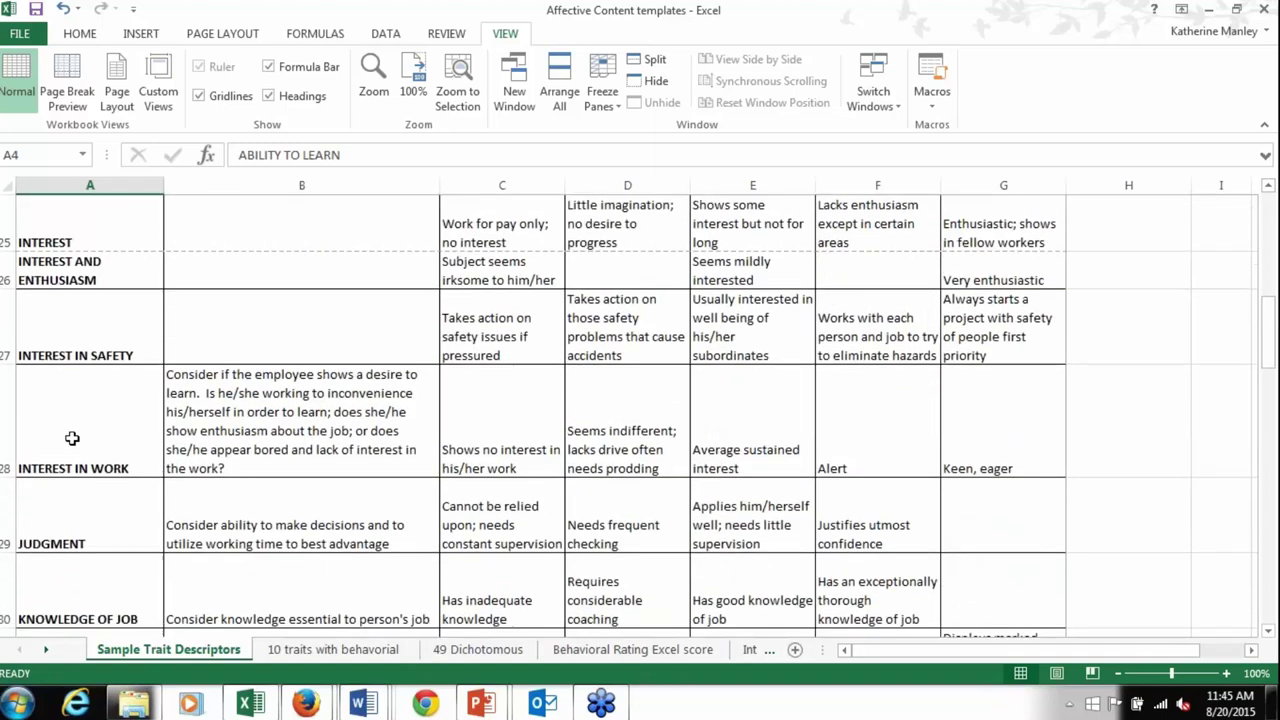
pyautogui.scroll(-3, 72, 438)
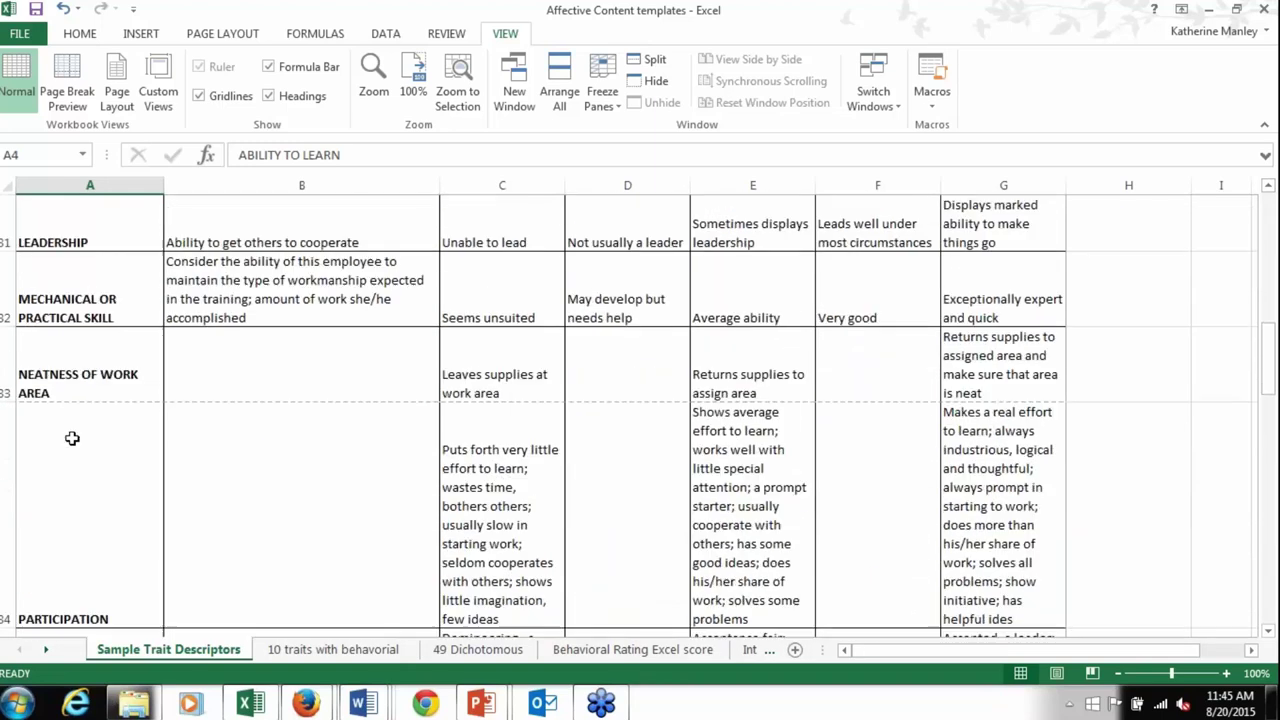
pyautogui.scroll(-2, 72, 438)
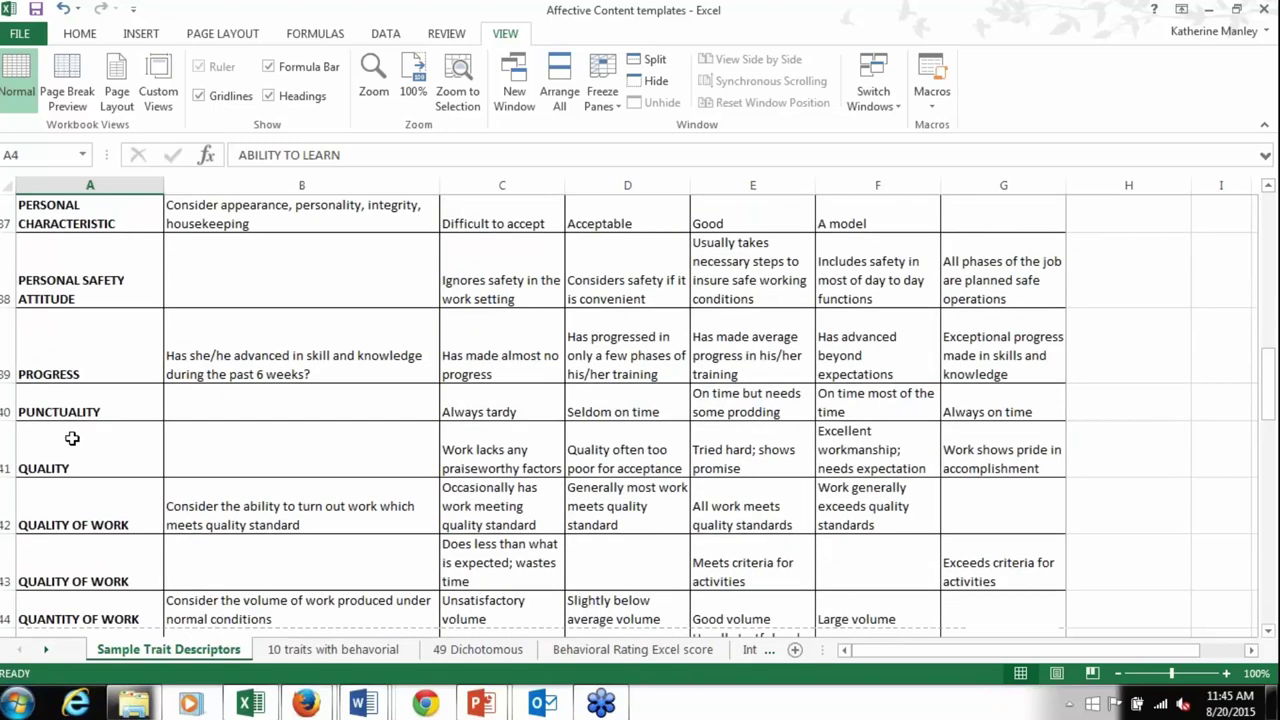
pyautogui.scroll(-3, 72, 438)
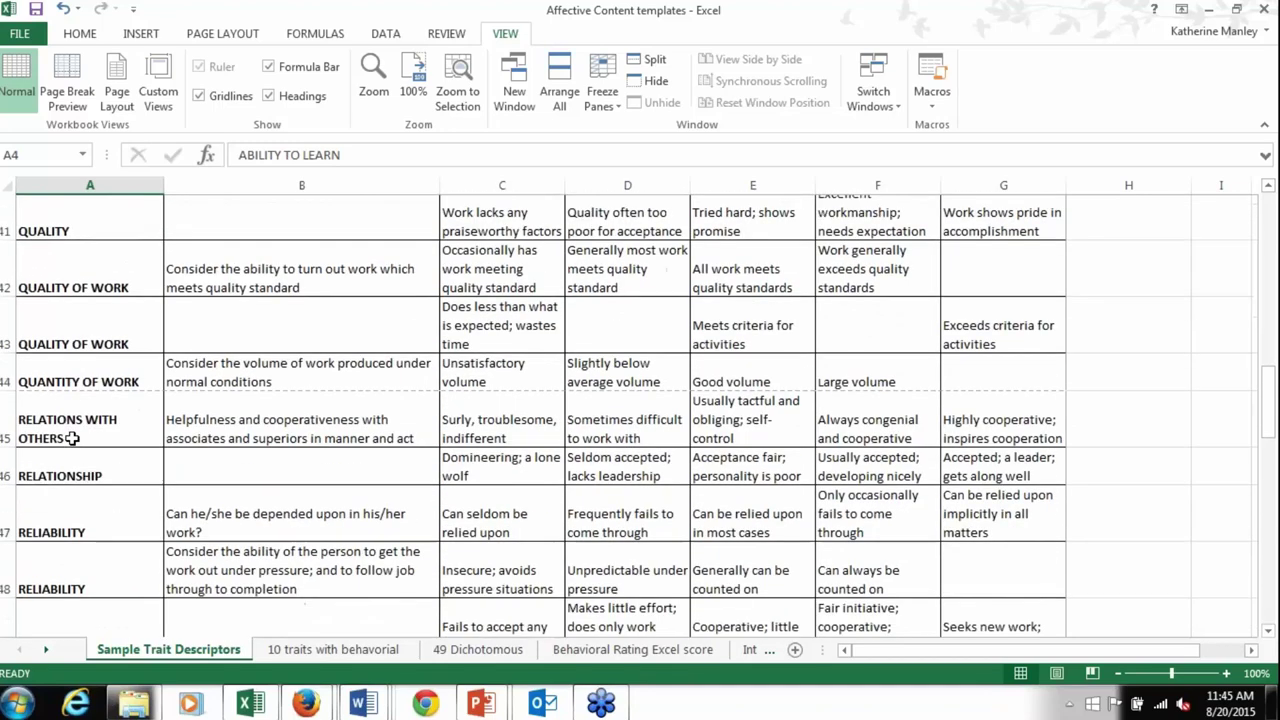
pyautogui.scroll(-4, 72, 438)
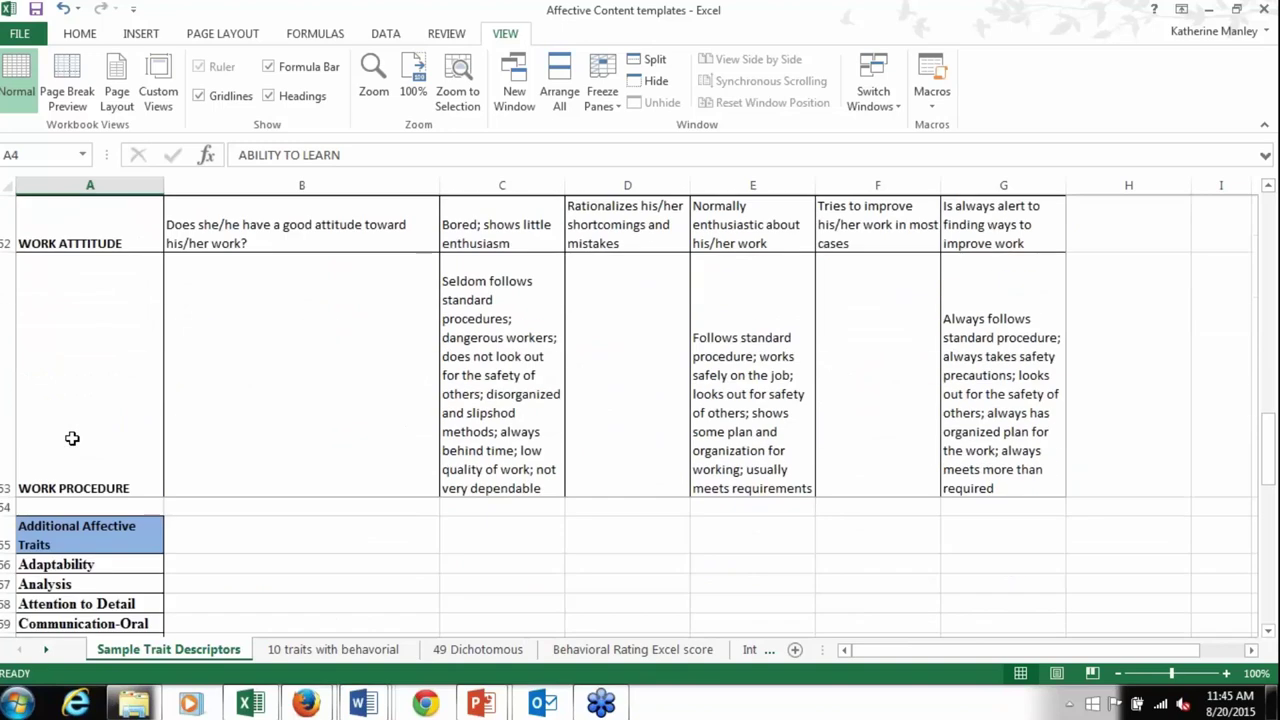
pyautogui.scroll(-4, 346, 441)
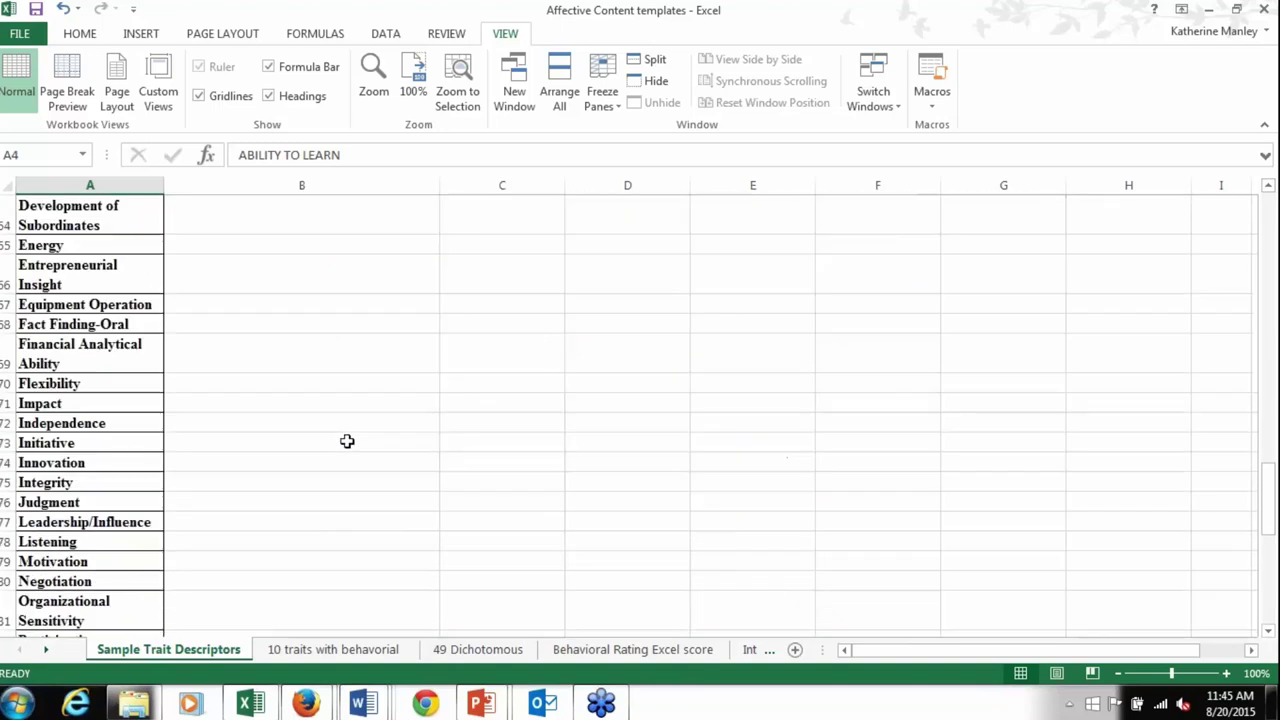
pyautogui.scroll(-5, 346, 441)
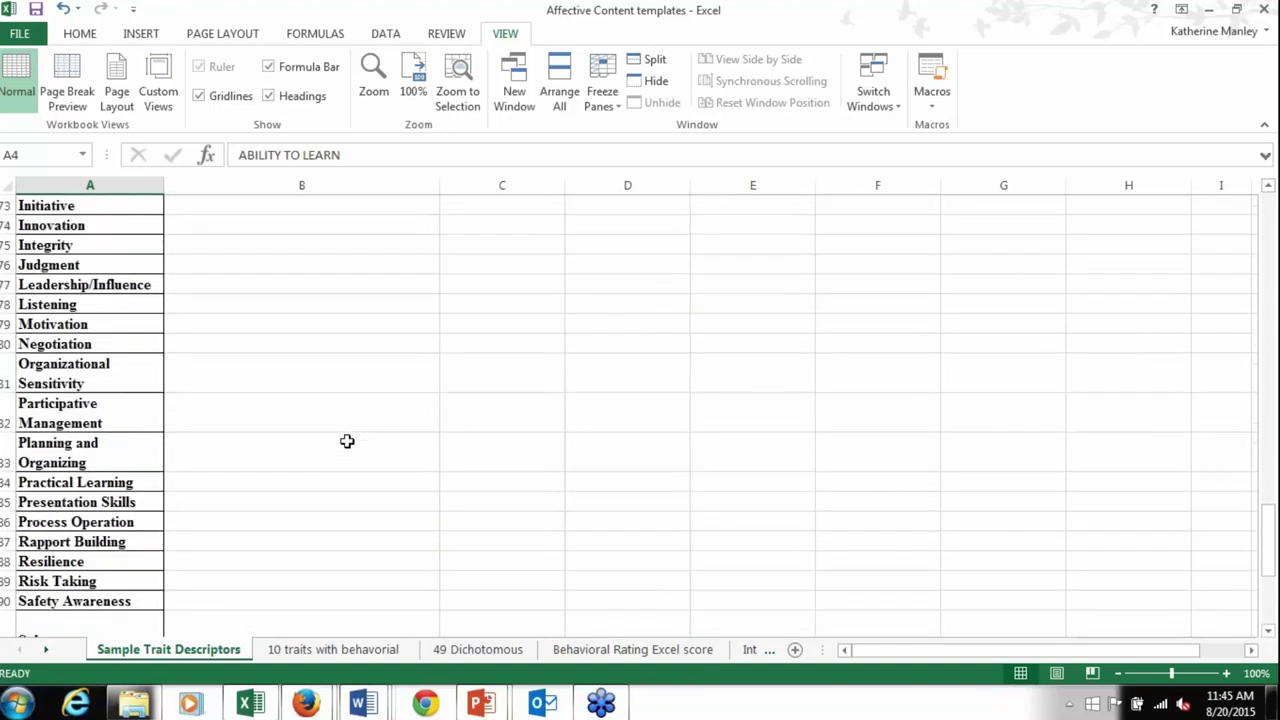
pyautogui.scroll(-2, 347, 441)
pyautogui.scroll(-1, 347, 441)
pyautogui.scroll(3, 347, 441)
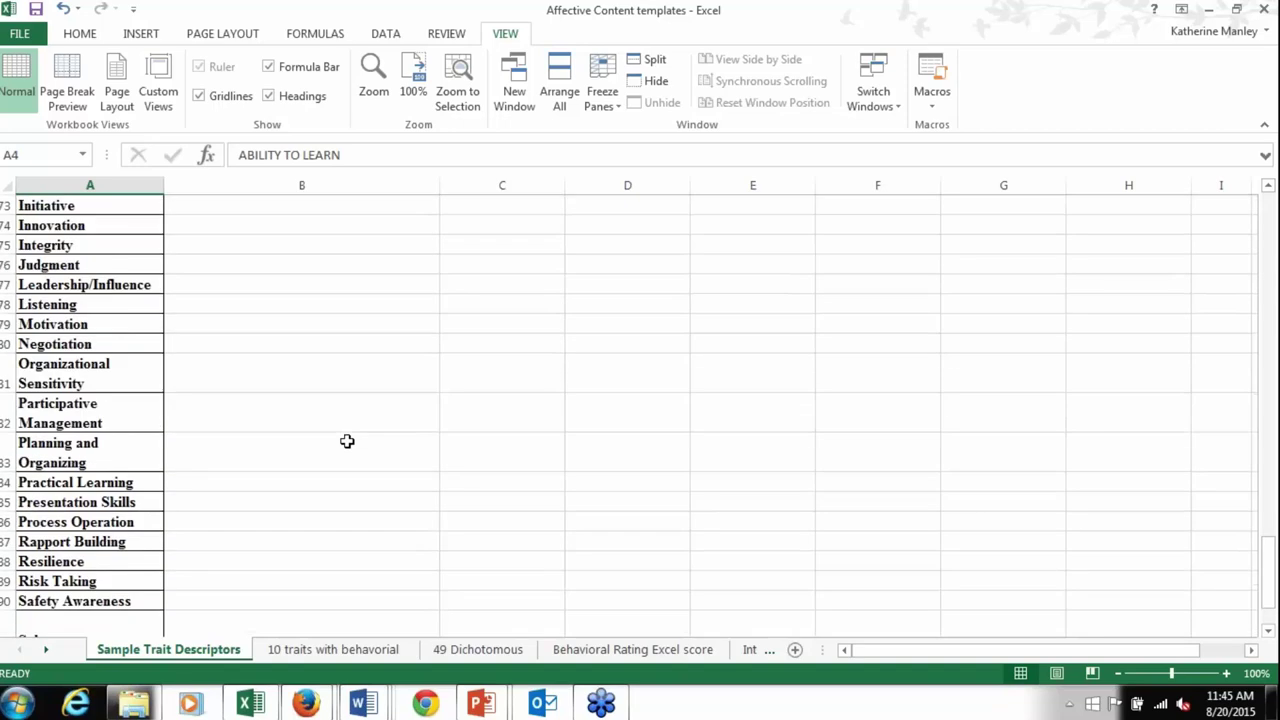
pyautogui.scroll(-20, 347, 441)
pyautogui.scroll(2, 347, 441)
pyautogui.scroll(12, 249, 328)
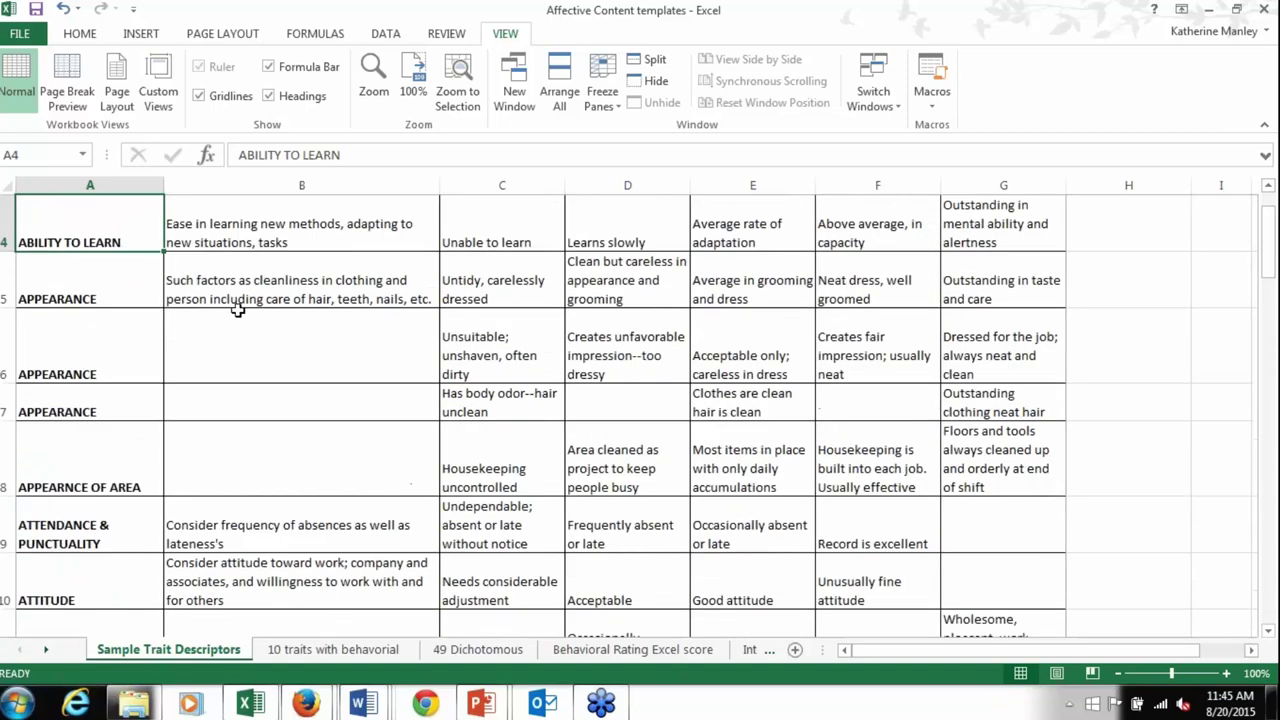
pyautogui.scroll(1, 207, 244)
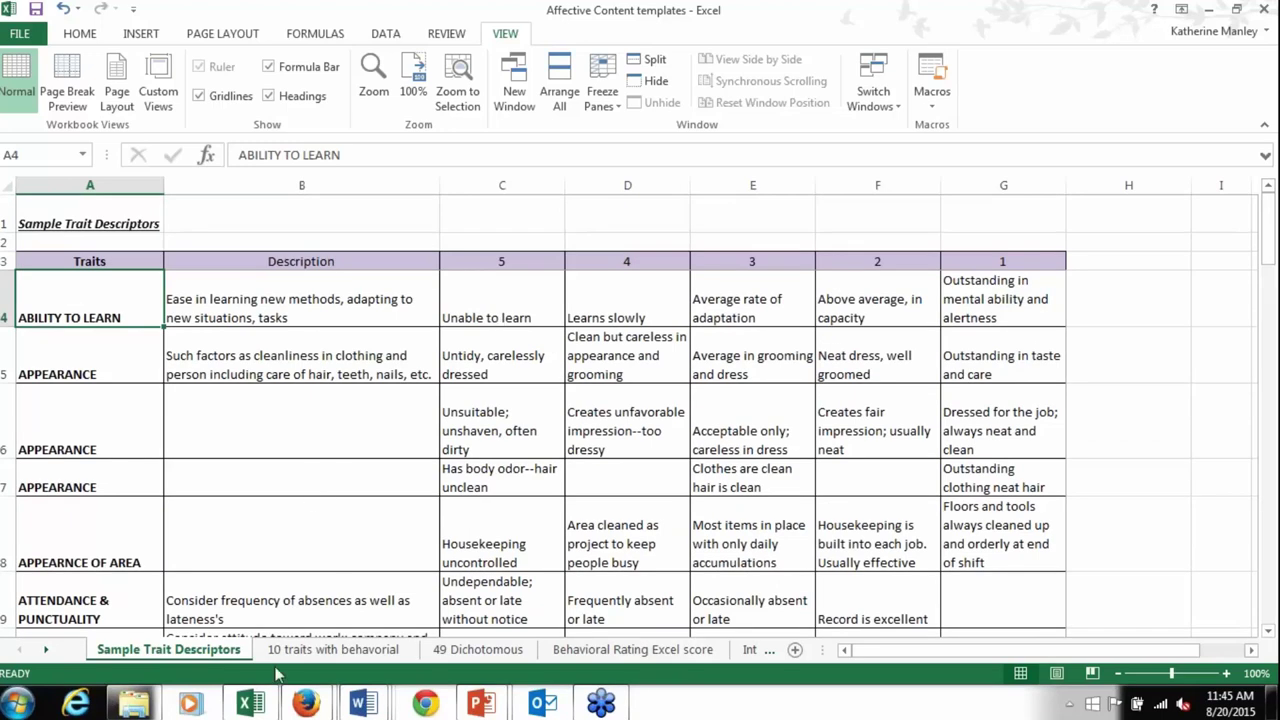
# Display the 10 traits with behavorial sheet in Normal view and select cell C16, "Completes tasks as assigned correctly"
pyautogui.click(337, 652)
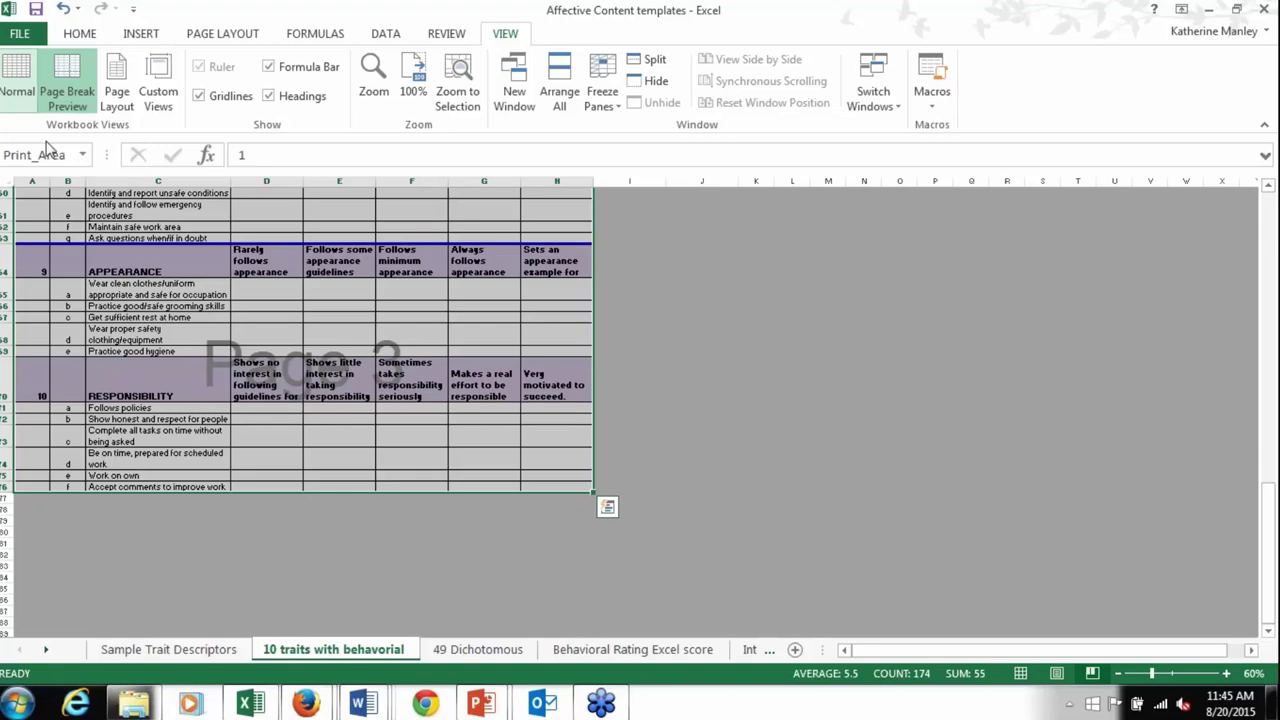
pyautogui.click(17, 100)
pyautogui.scroll(2, 300, 370)
pyautogui.click(320, 373)
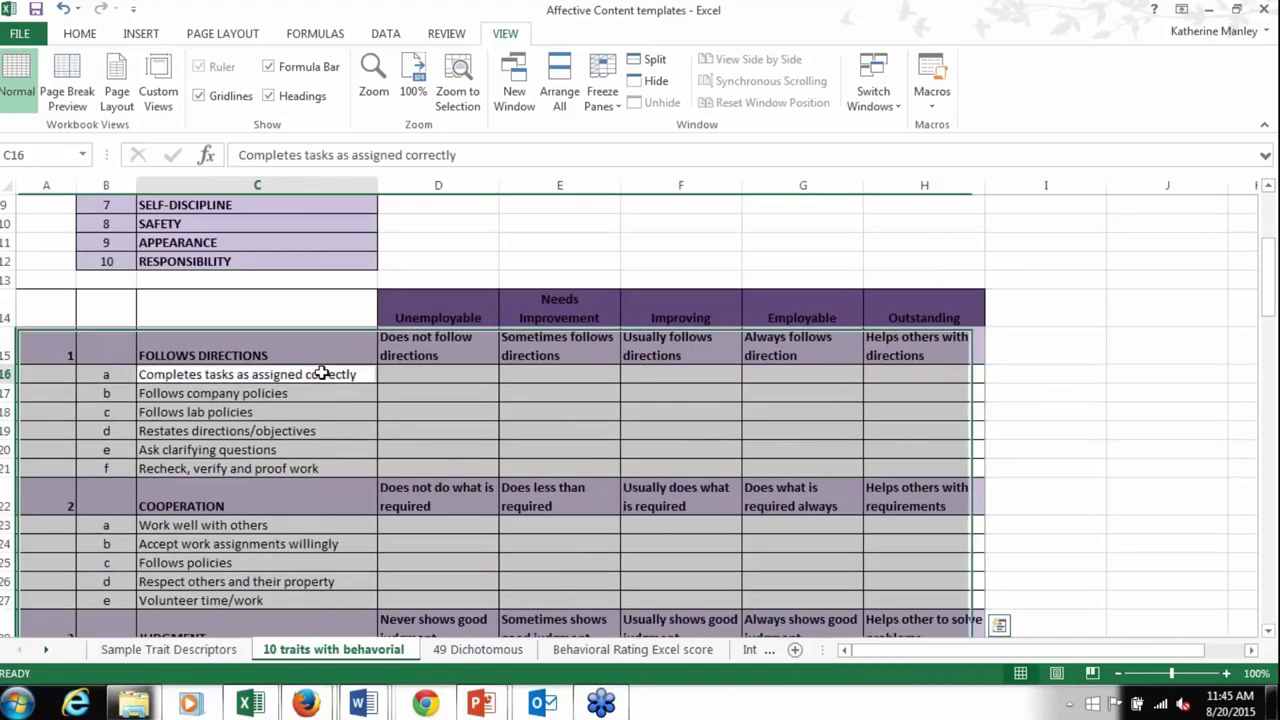
# Examine the list of ten traits and the behavioral indicators under Follows Directions and Cooperation
pyautogui.scroll(3, 278, 282)
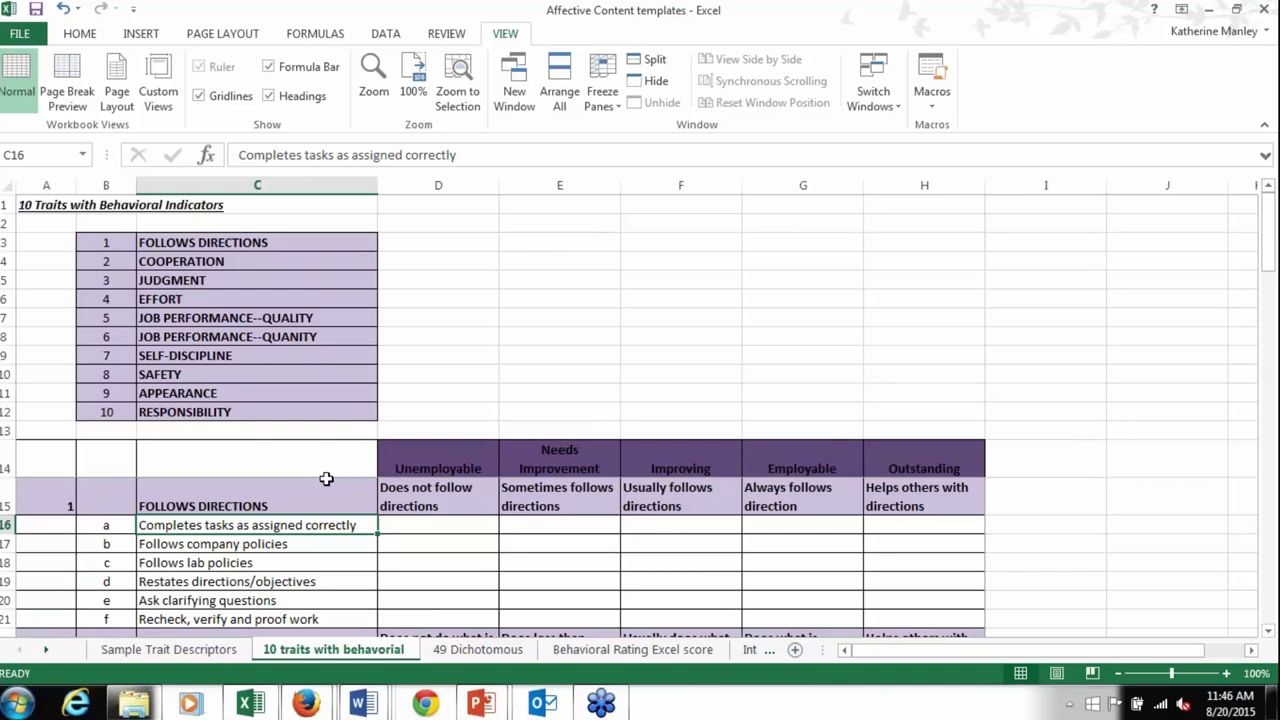
pyautogui.scroll(-1, 326, 479)
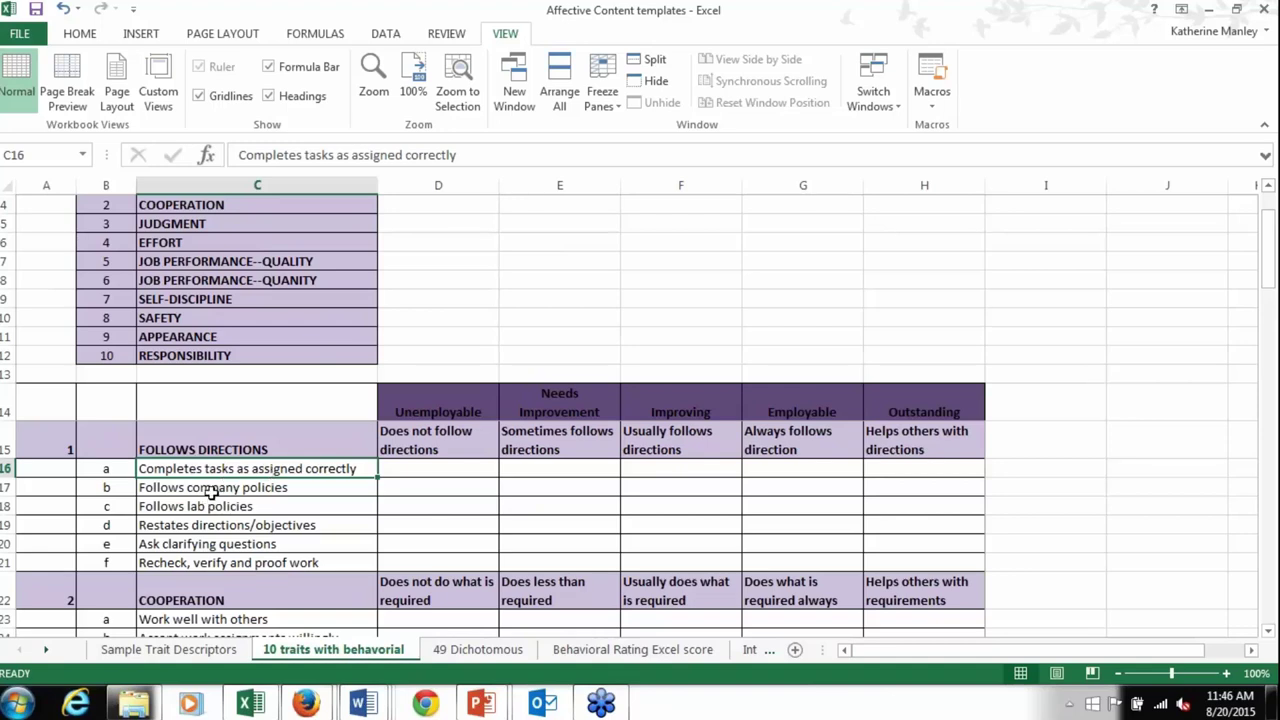
pyautogui.scroll(-4, 280, 497)
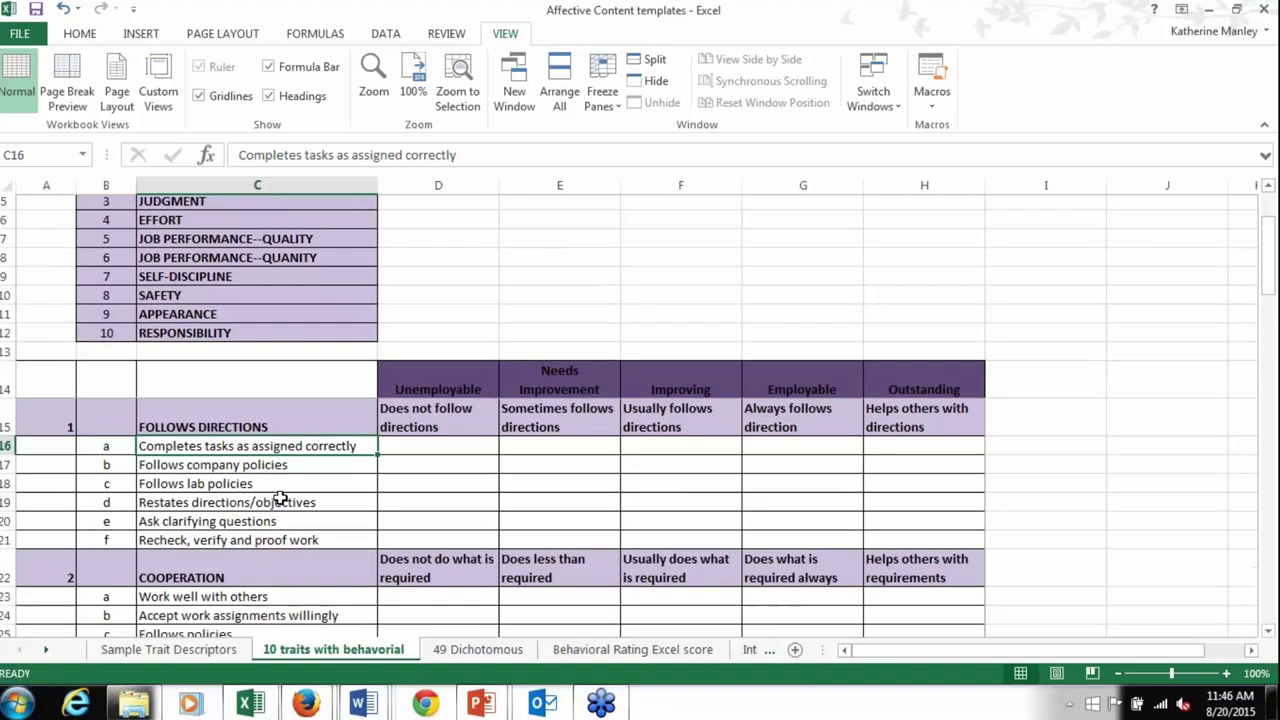
pyautogui.scroll(3, 280, 475)
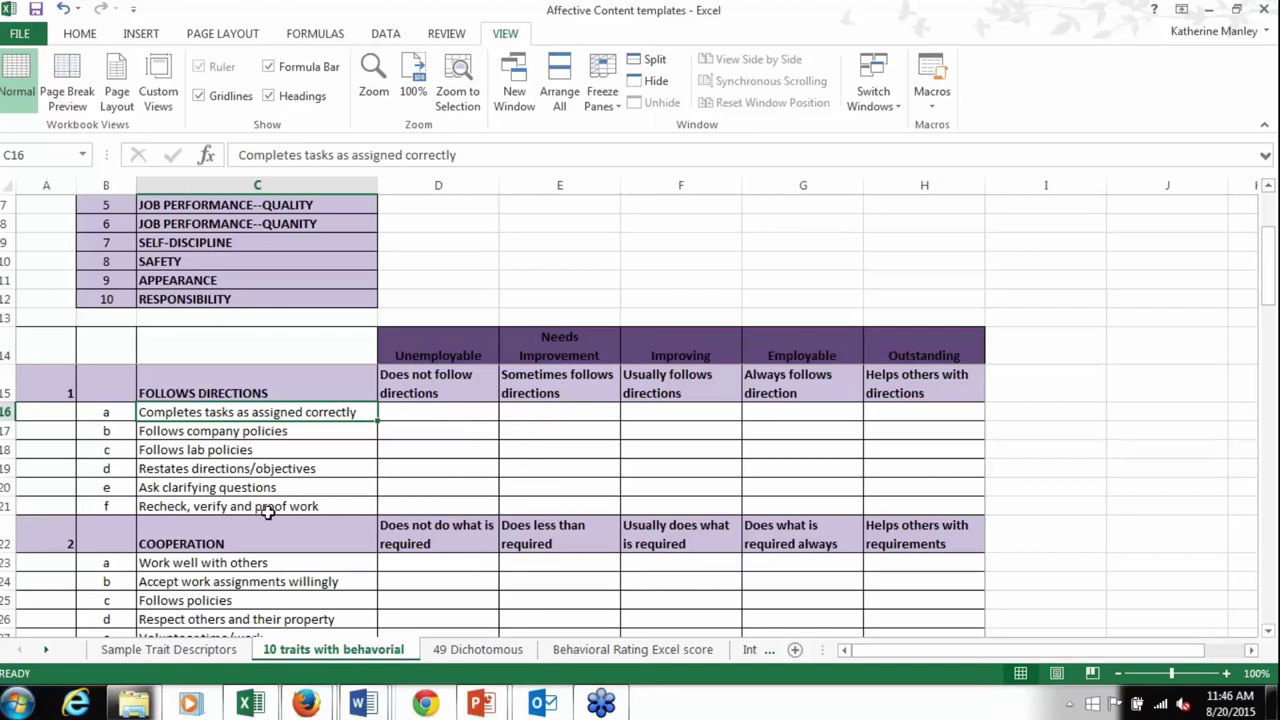
pyautogui.scroll(-3, 271, 508)
pyautogui.scroll(3, 273, 514)
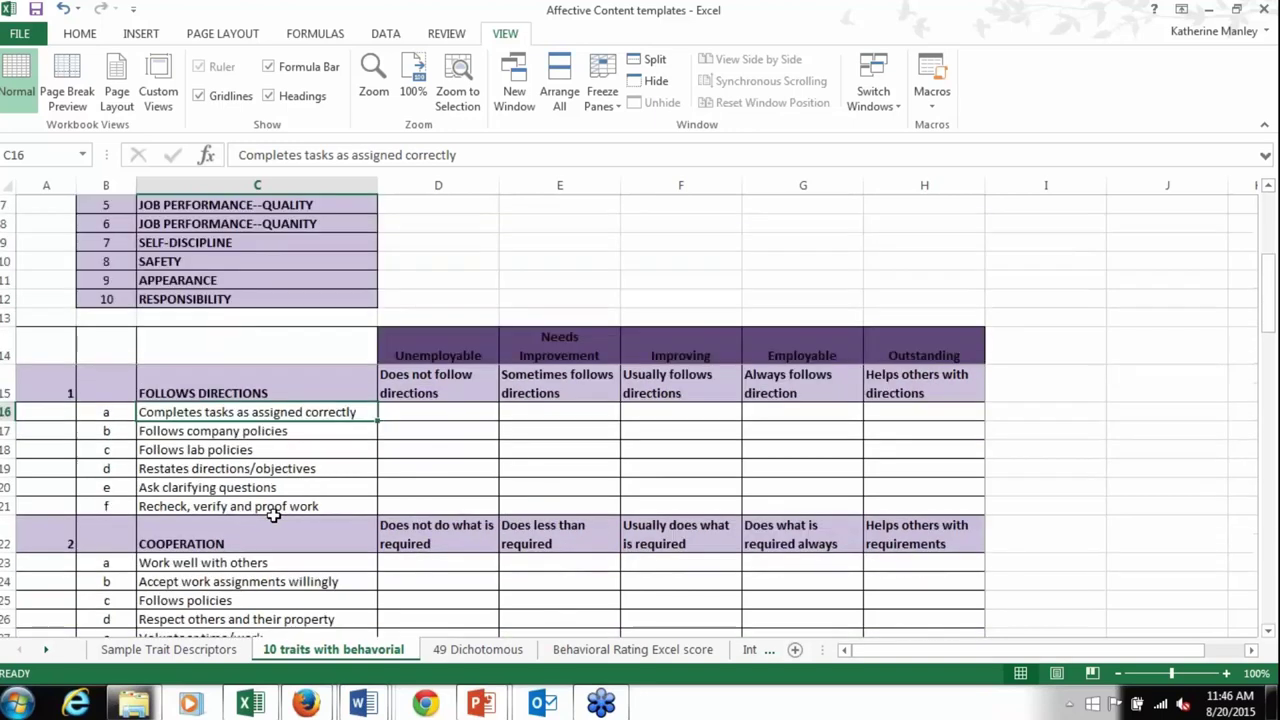
pyautogui.scroll(2, 273, 514)
# Display the 49 Dichotomous sheet in Normal view and look over its behavioral opposites and descriptions
pyautogui.click(478, 649)
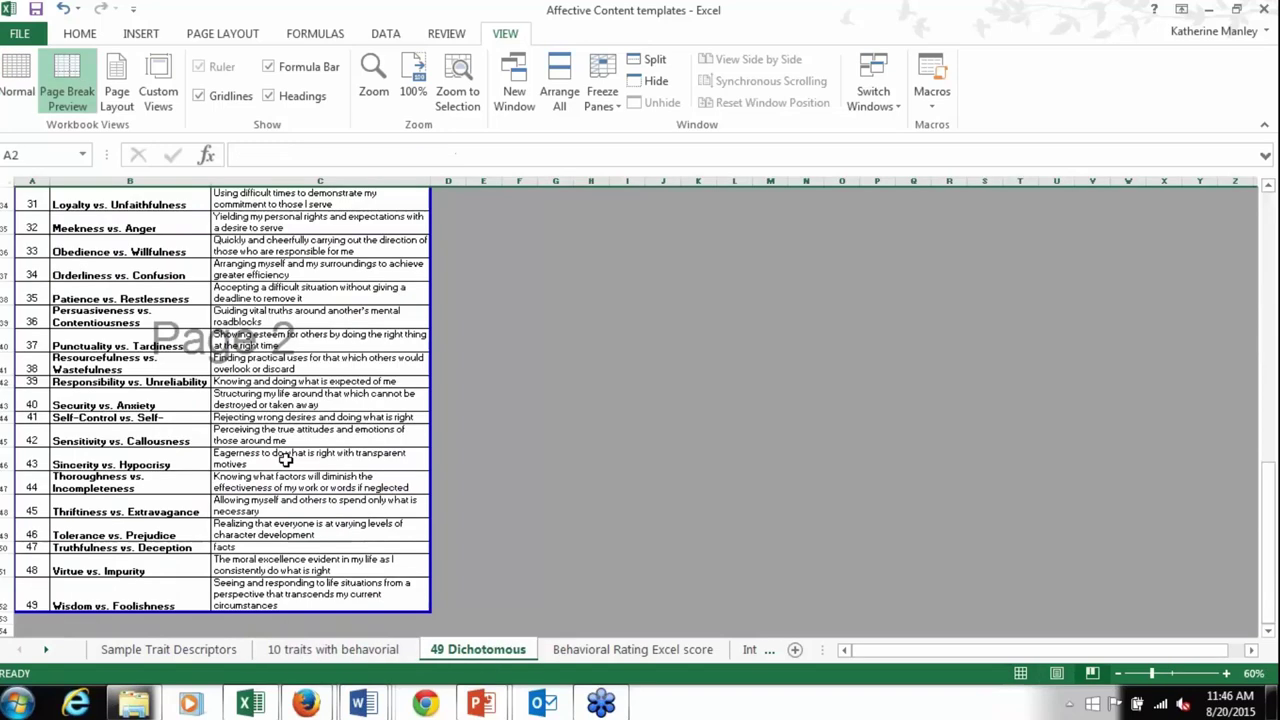
pyautogui.scroll(10, 280, 460)
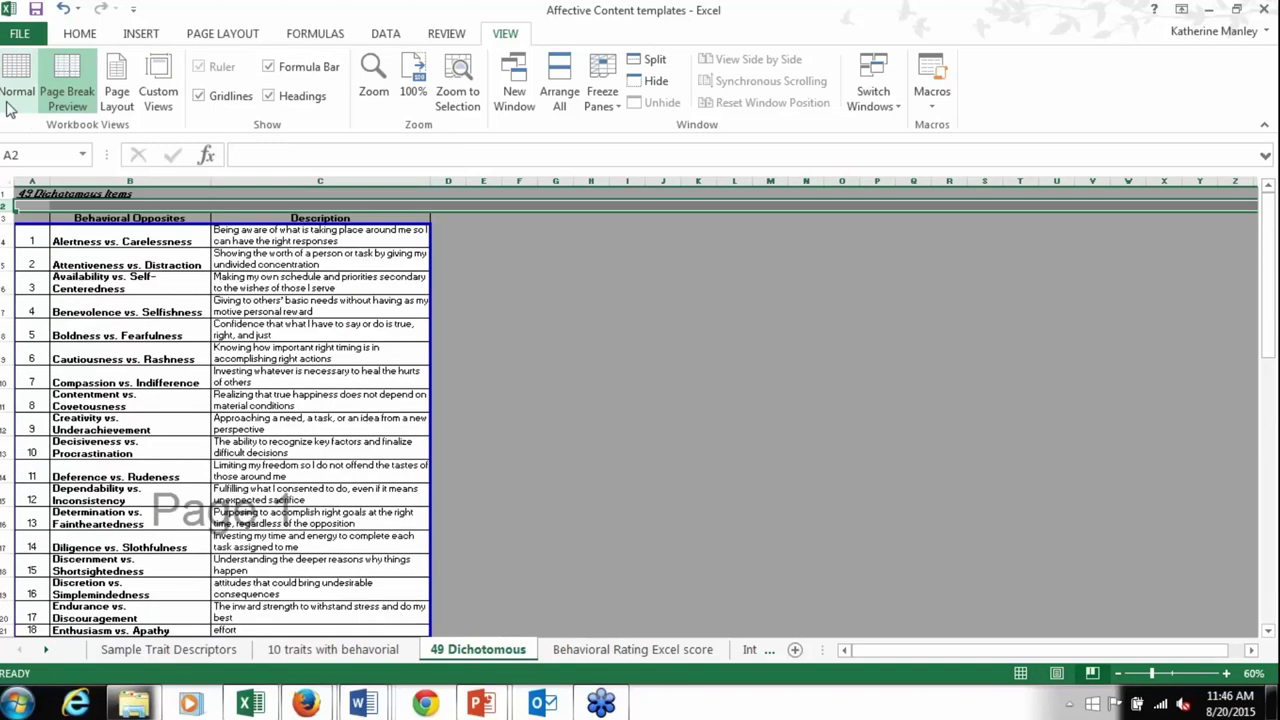
pyautogui.click(17, 95)
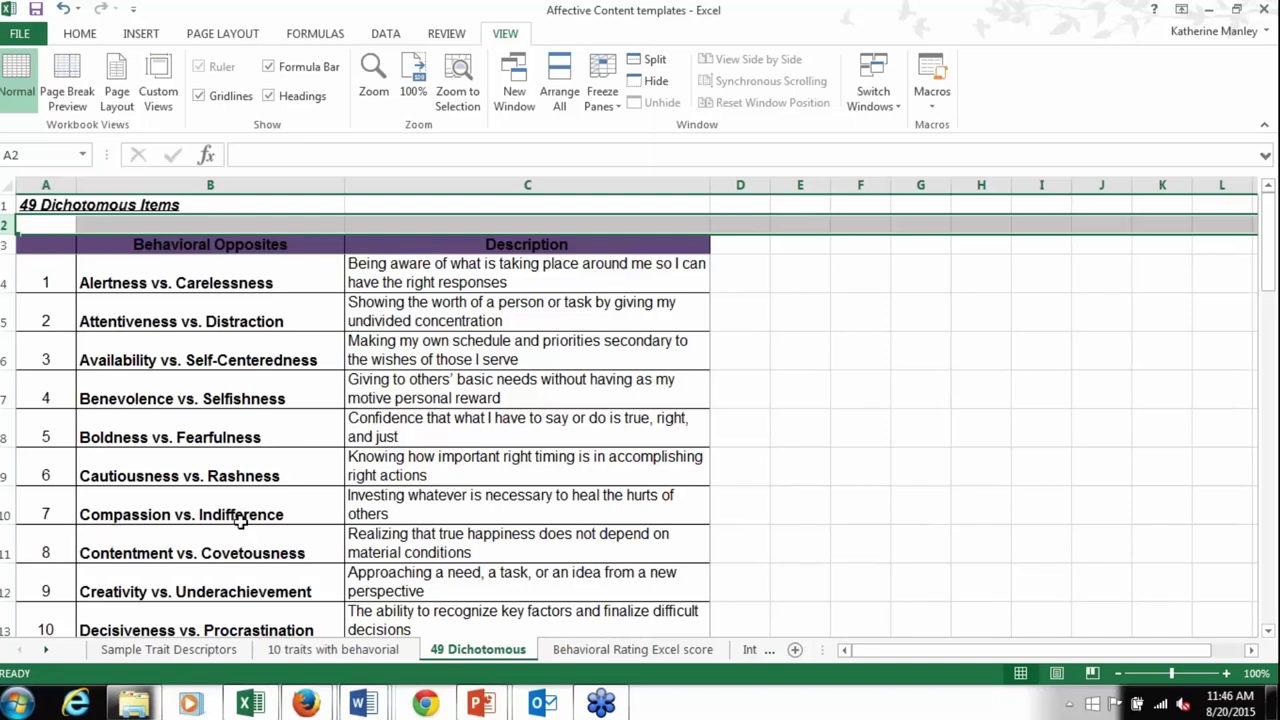
pyautogui.scroll(-3, 240, 520)
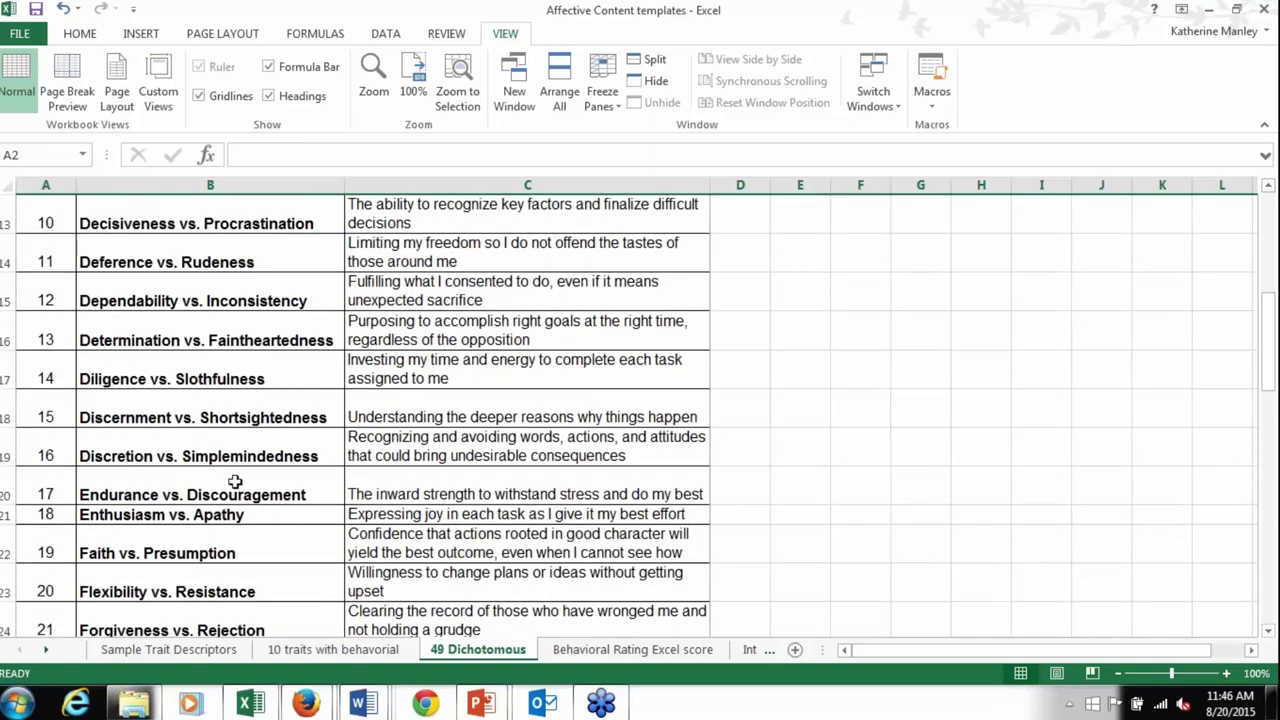
pyautogui.scroll(4, 260, 456)
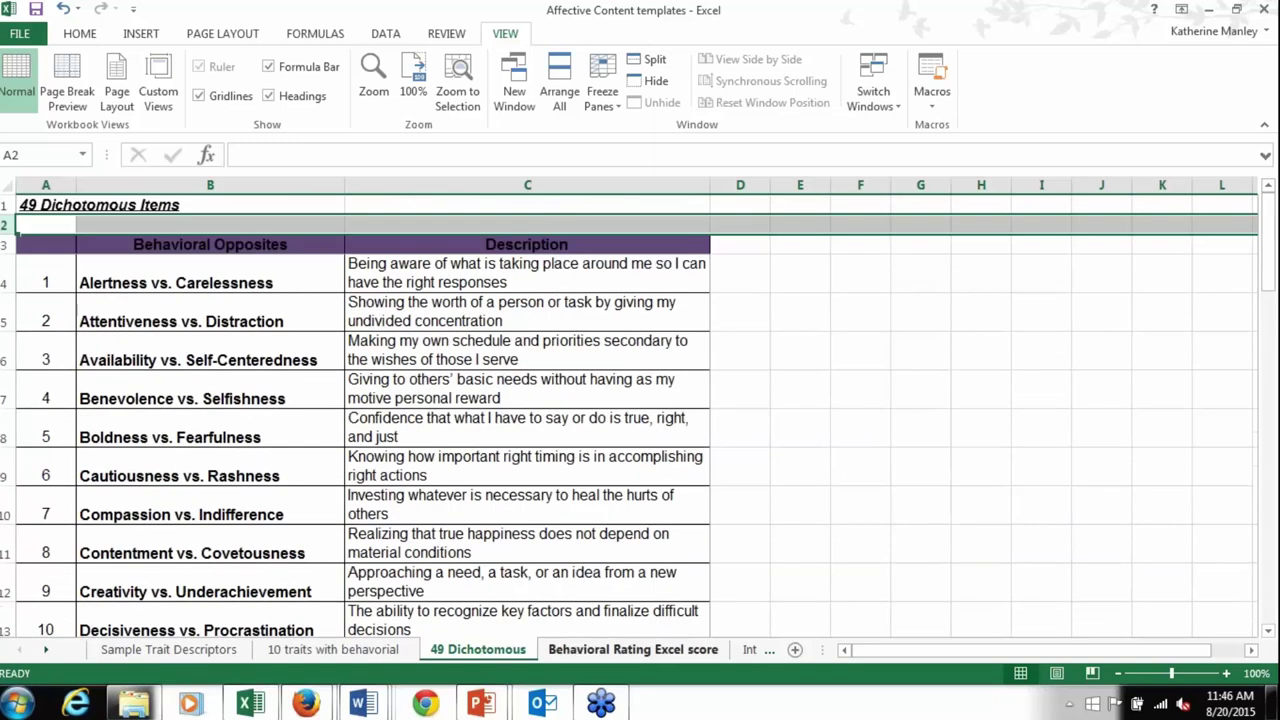
# Display the Behavioral Rating Excel score sheet in Normal view and select cell B6 in the Attitude section
pyautogui.click(603, 650)
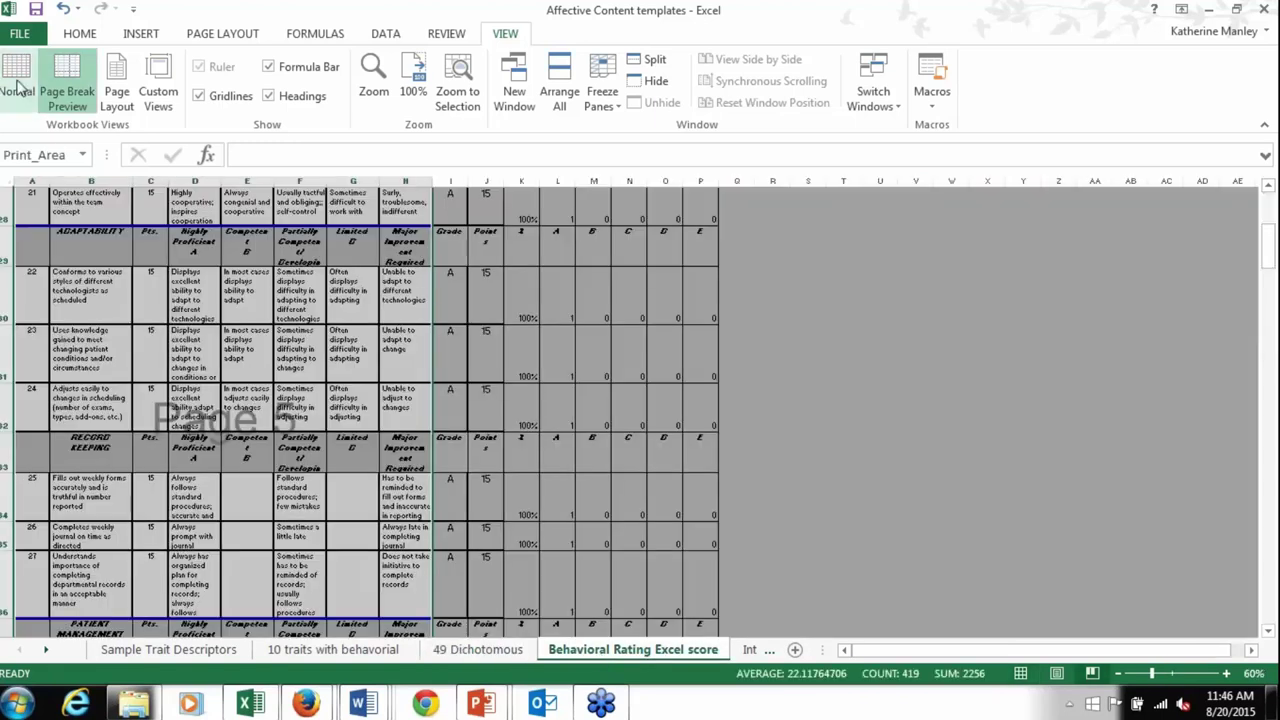
pyautogui.click(15, 97)
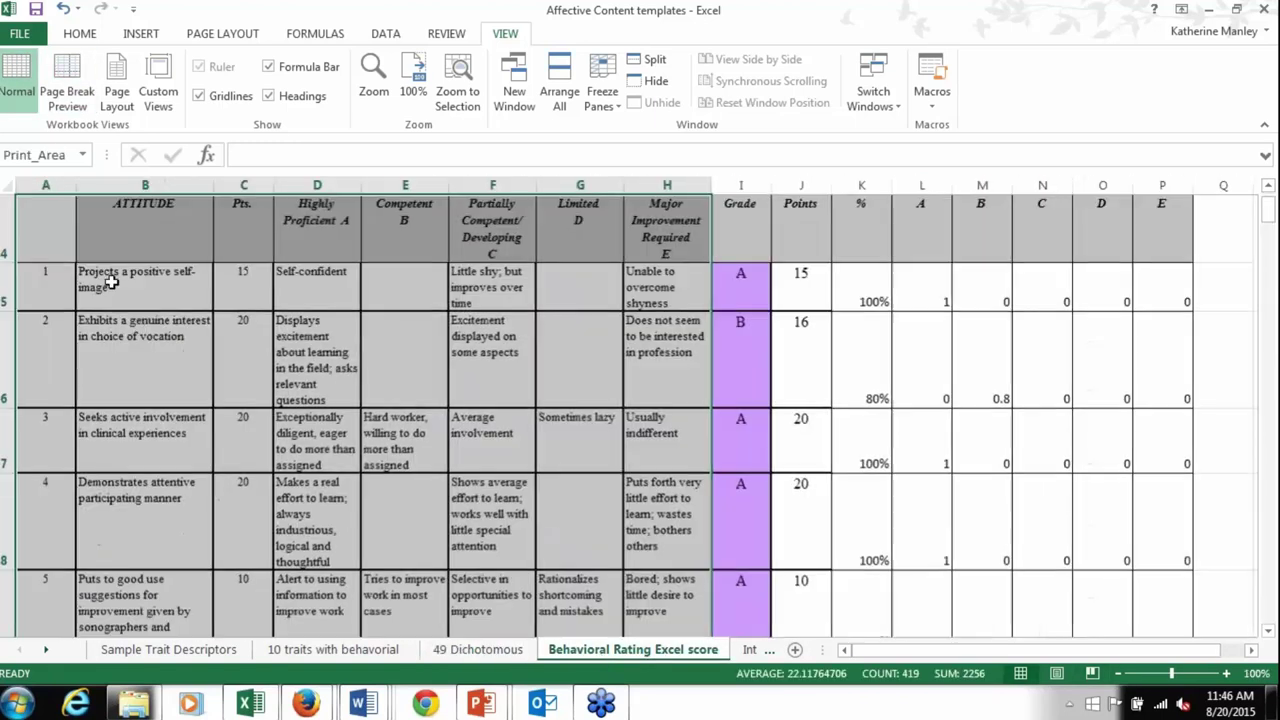
pyautogui.click(145, 322)
pyautogui.scroll(1, 143, 320)
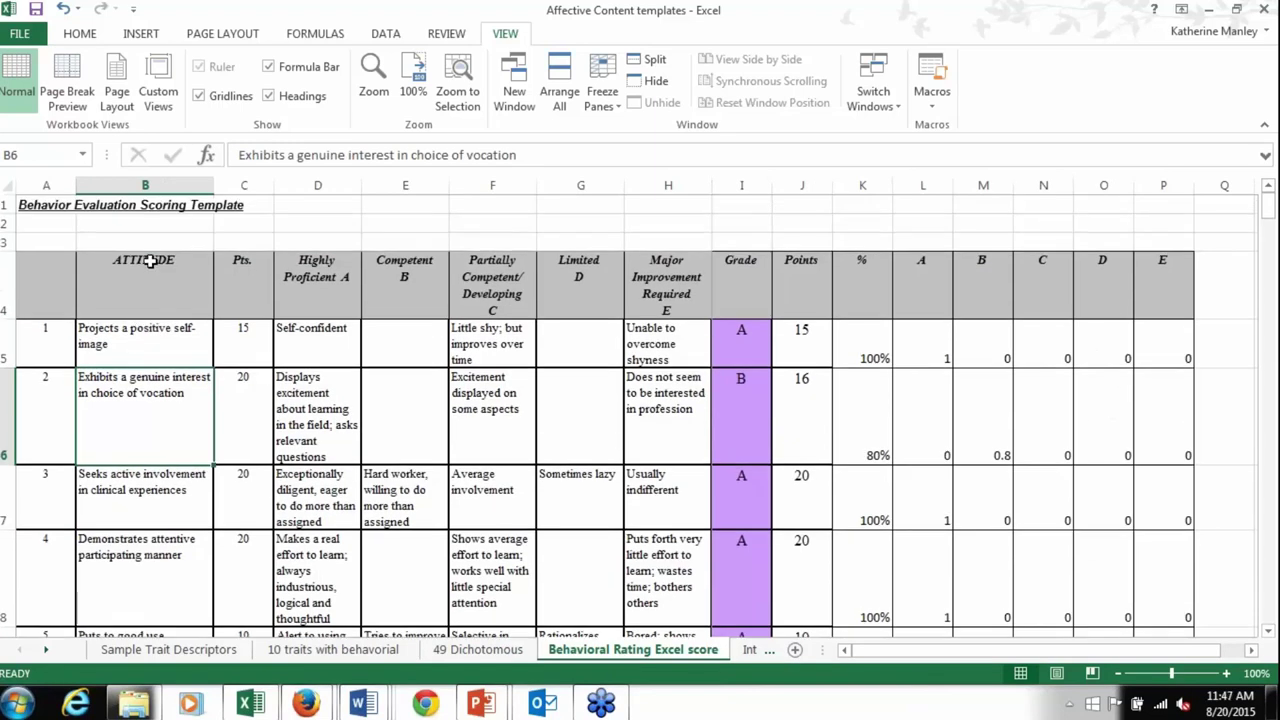
# Zoom the Behavior Evaluation Scoring Template to 145% and bring columns A to J into view
pyautogui.press('ctrl')
pyautogui.scroll(3, 148, 262)
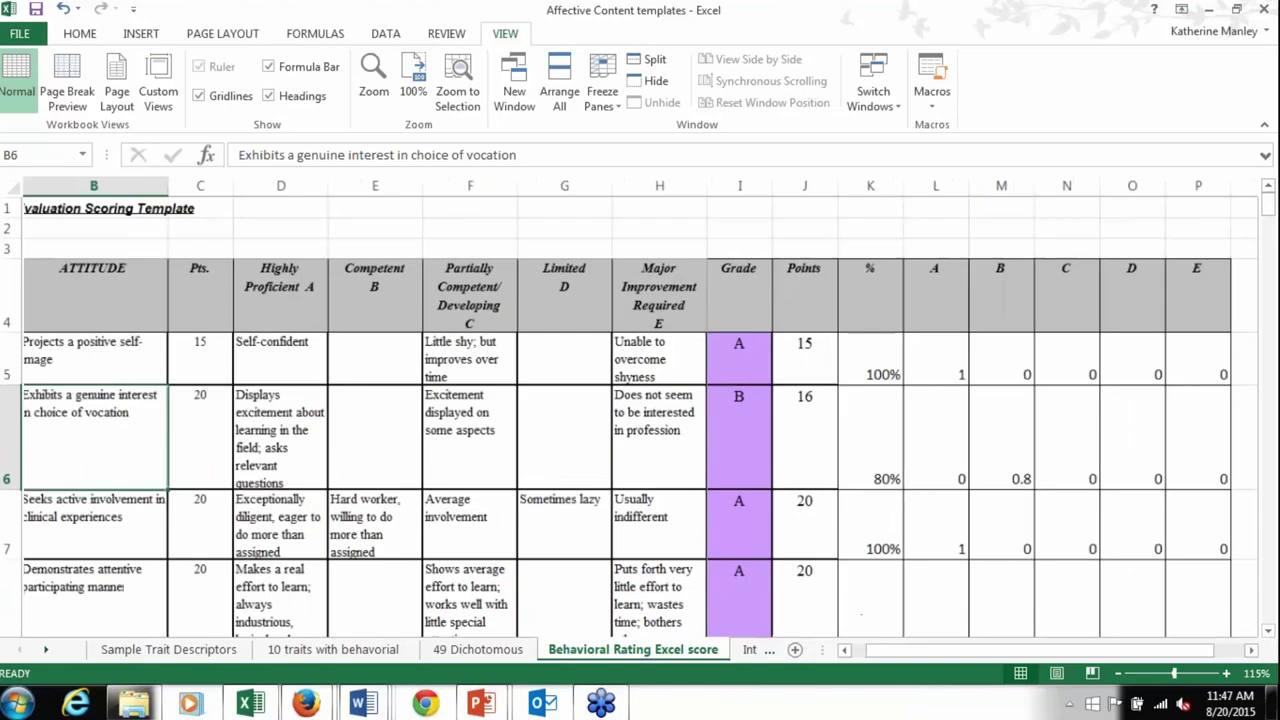
pyautogui.click(925, 652)
pyautogui.moveTo(925, 652); pyautogui.dragTo(897, 652)
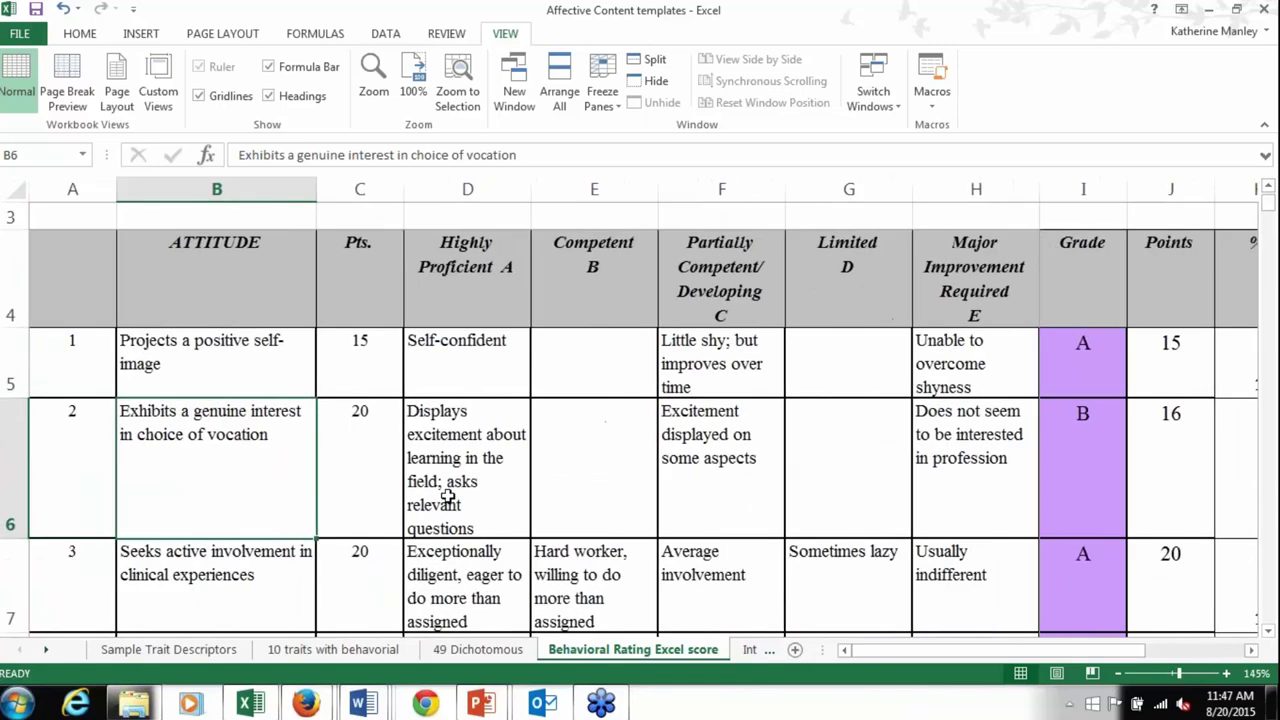
# Examine the behavioral rating items from the Attitude section down to the category table of points possible and percentages
pyautogui.scroll(-5, 204, 303)
pyautogui.scroll(4, 204, 303)
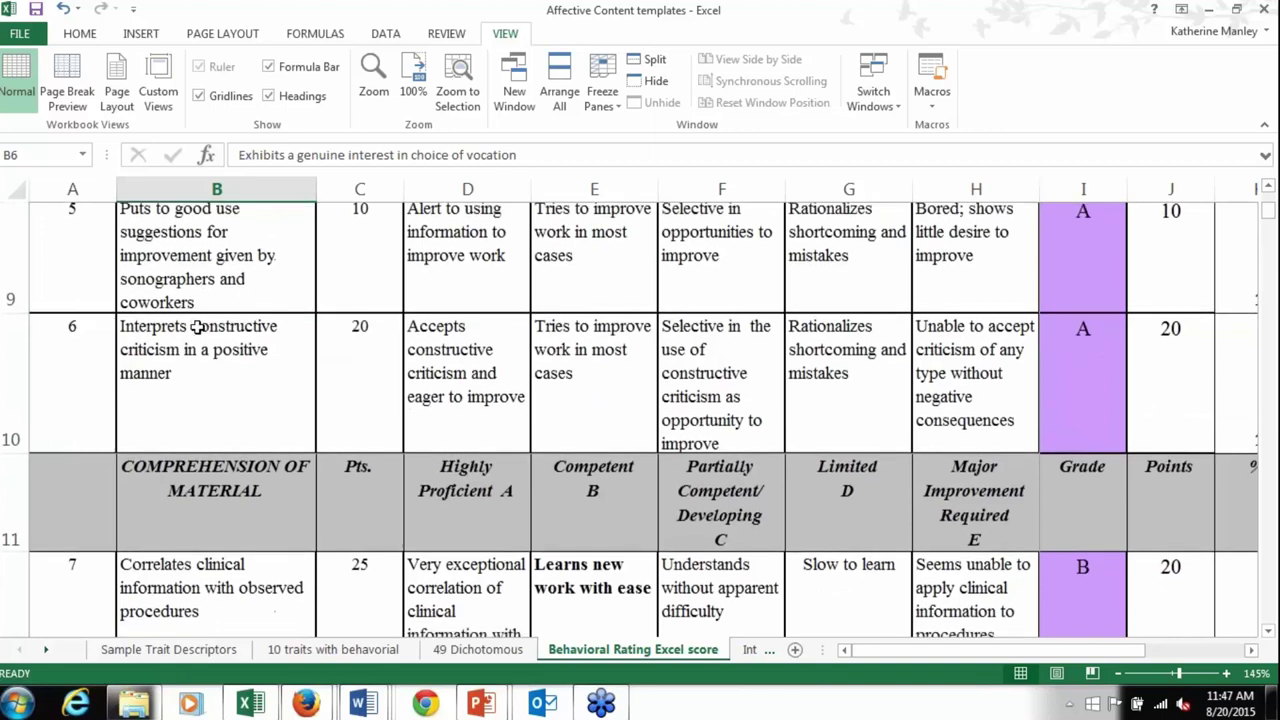
pyautogui.scroll(-1, 197, 328)
pyautogui.scroll(-1, 197, 328)
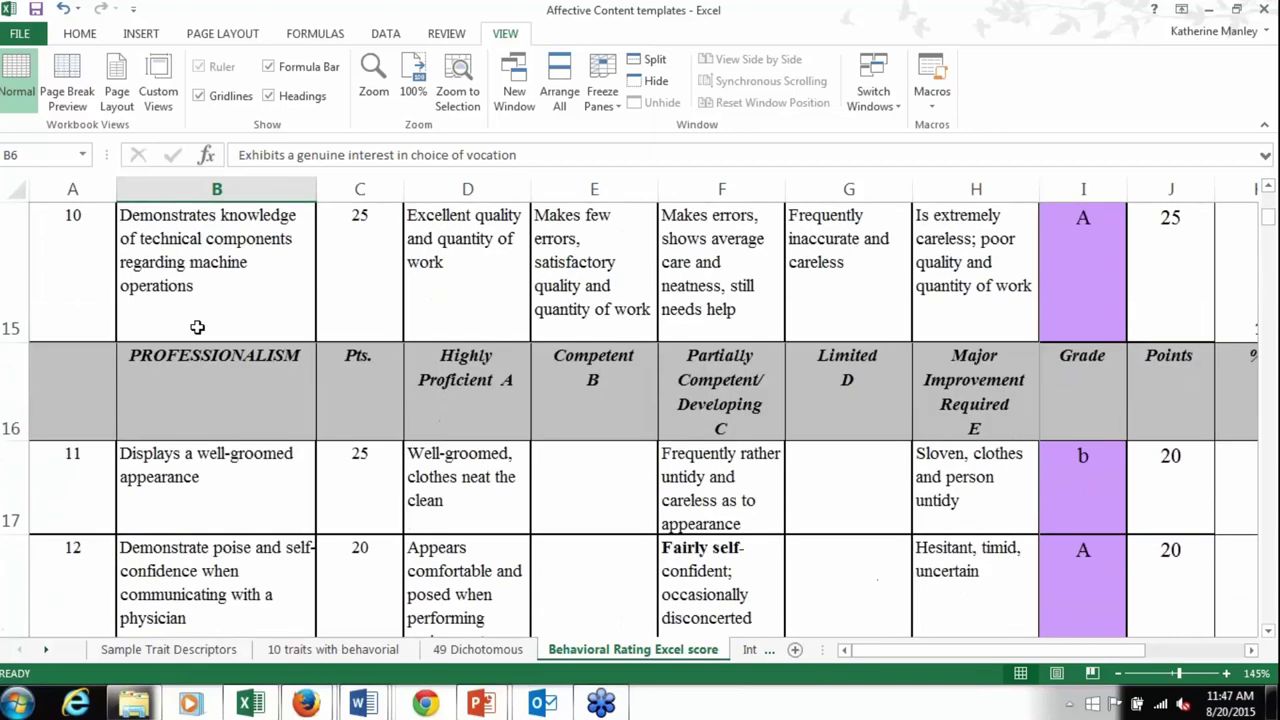
pyautogui.scroll(-3, 197, 328)
pyautogui.scroll(1, 197, 328)
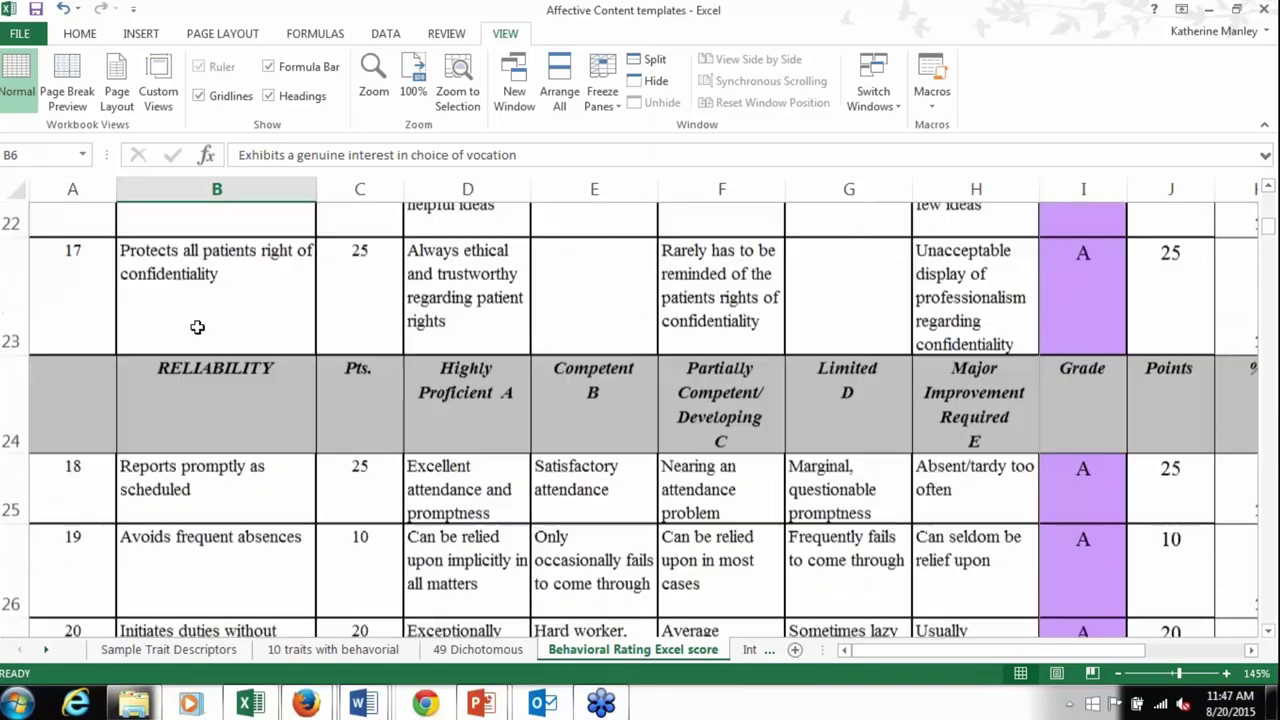
pyautogui.scroll(-2, 197, 328)
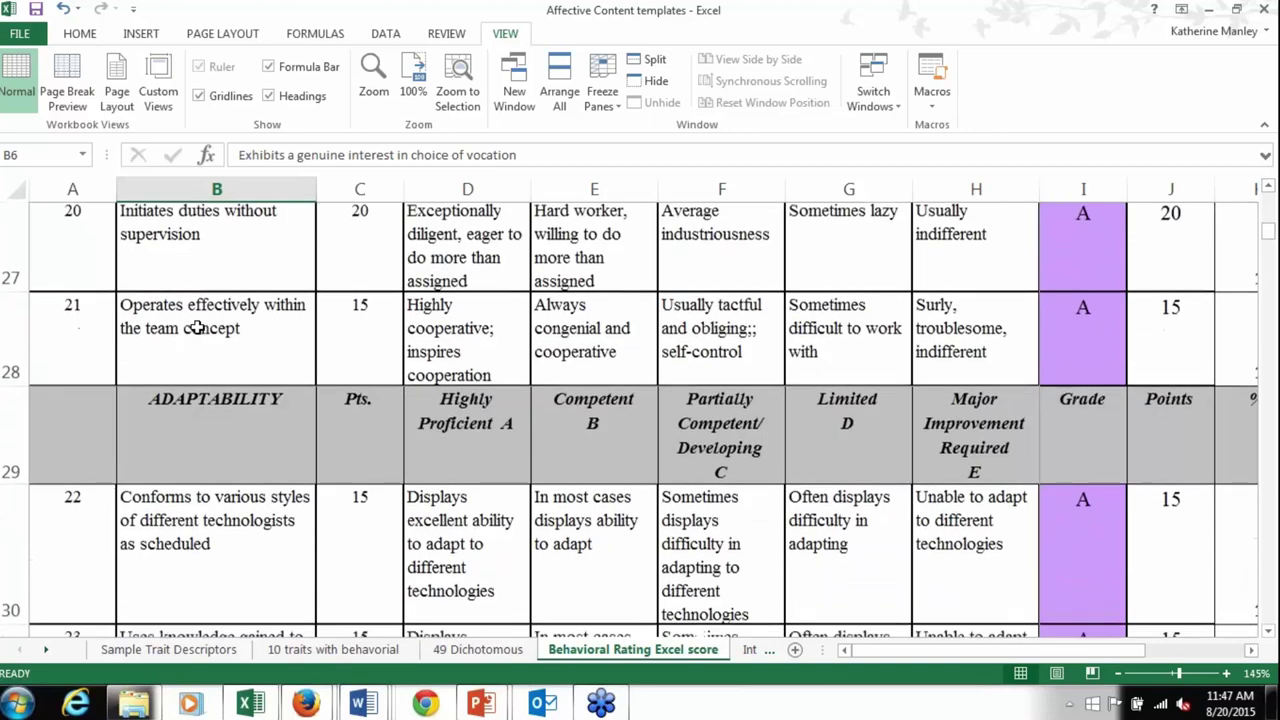
pyautogui.scroll(-2, 197, 328)
pyautogui.scroll(1, 197, 328)
pyautogui.scroll(-4, 197, 328)
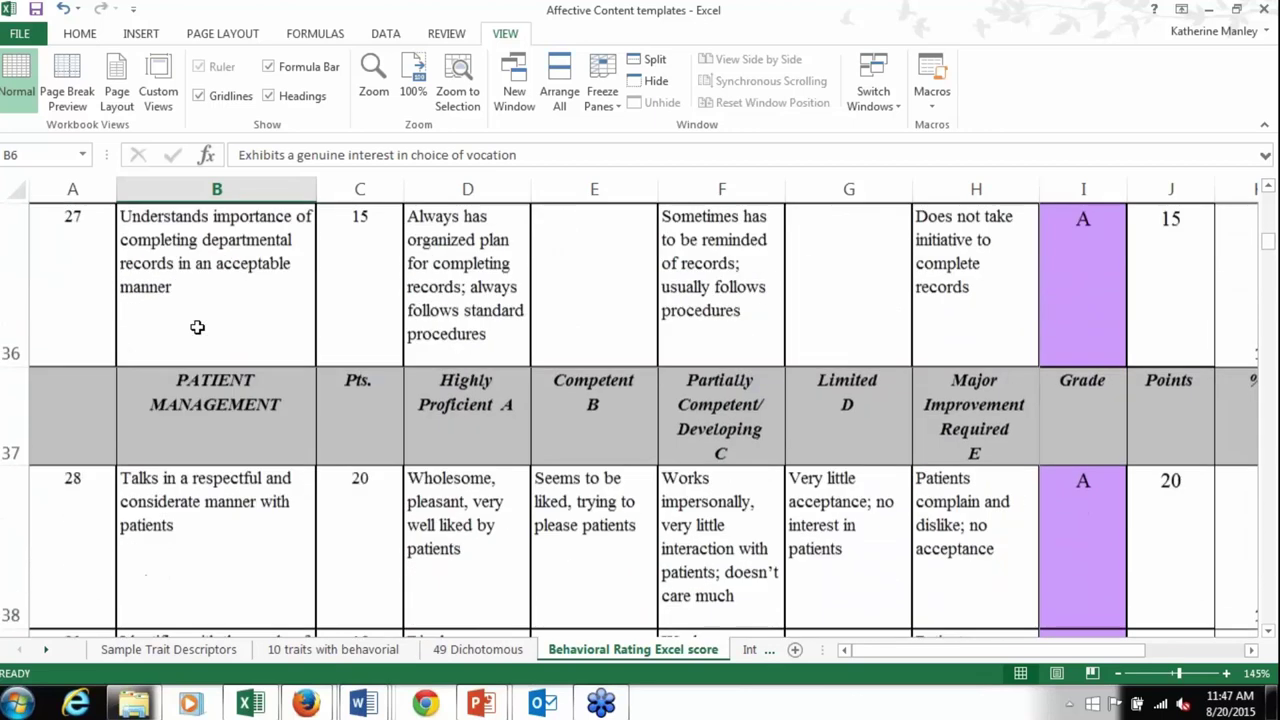
pyautogui.scroll(-3, 197, 328)
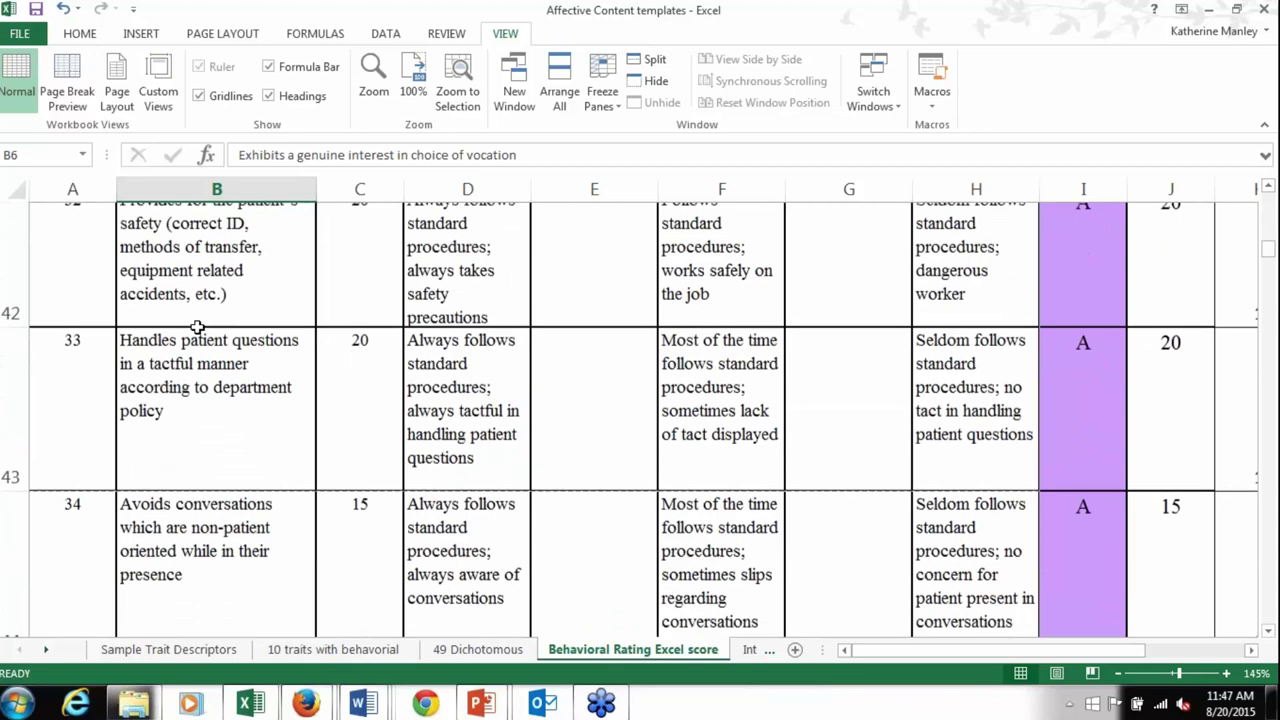
pyautogui.scroll(-5, 197, 328)
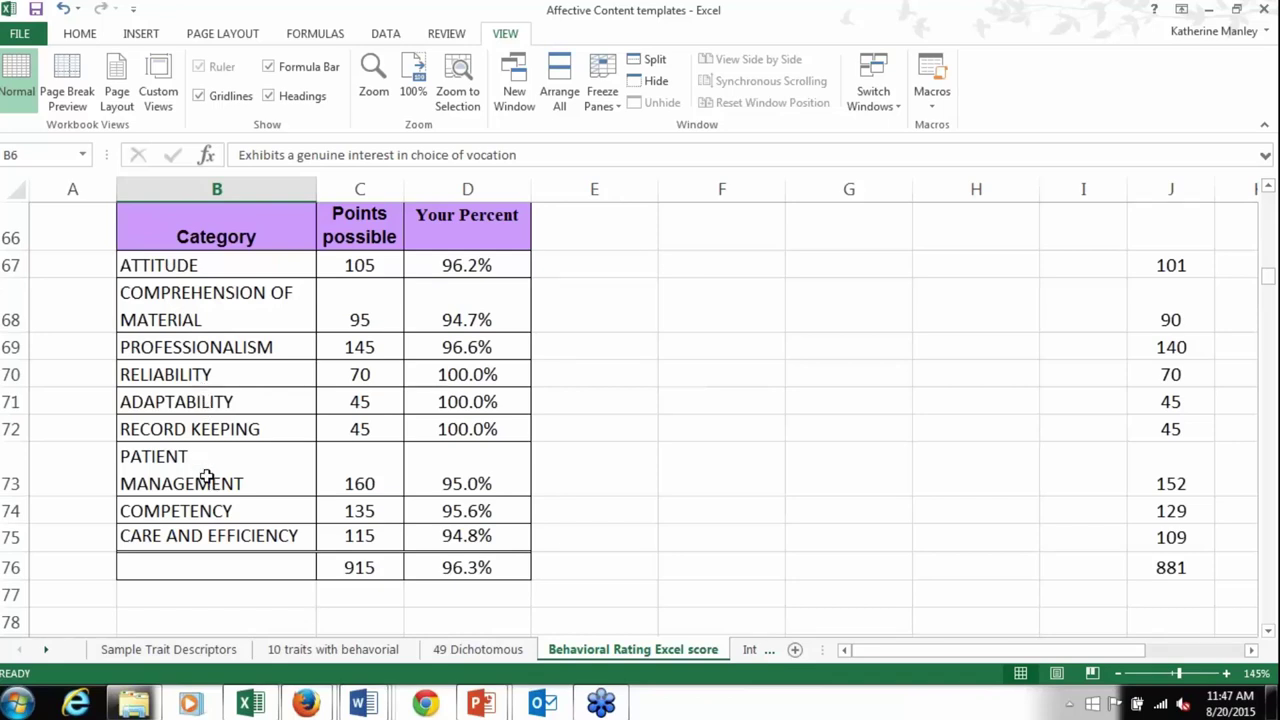
# Set the grades of the first three Attitude items to b, c and a, and check the category percentages in the summary table
pyautogui.scroll(12, 213, 463)
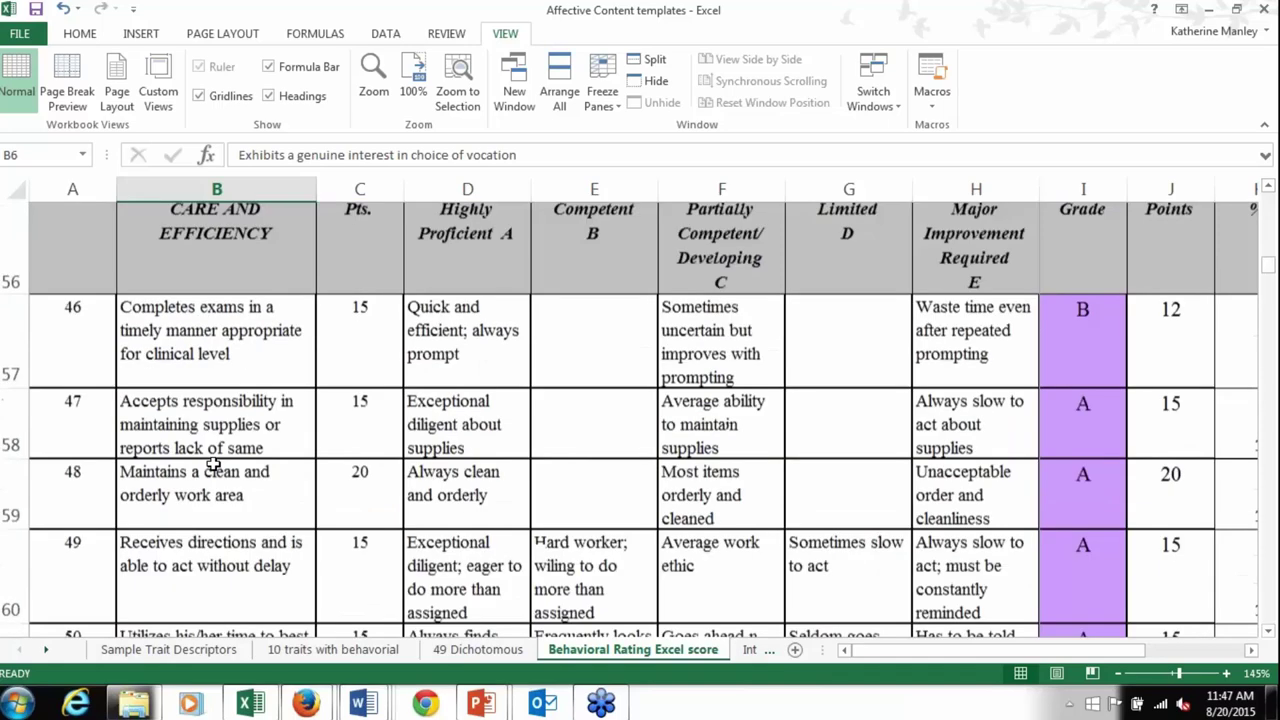
pyautogui.scroll(10, 213, 463)
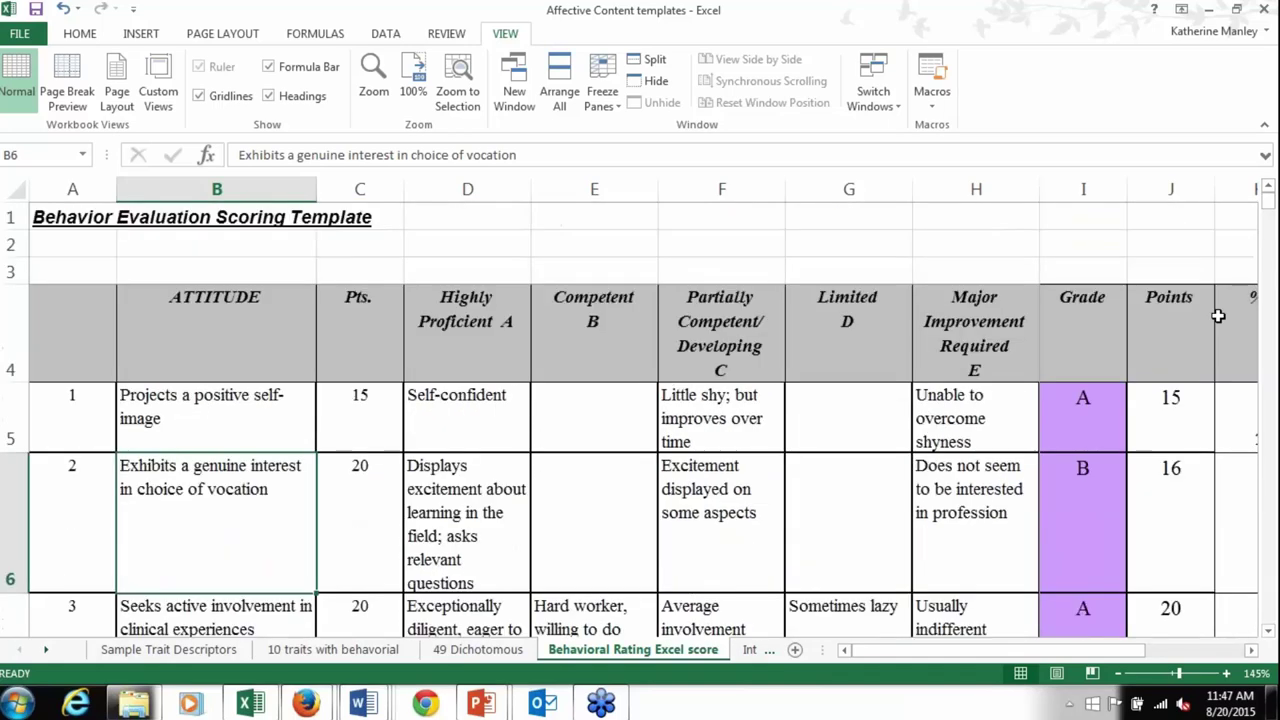
pyautogui.click(1064, 398)
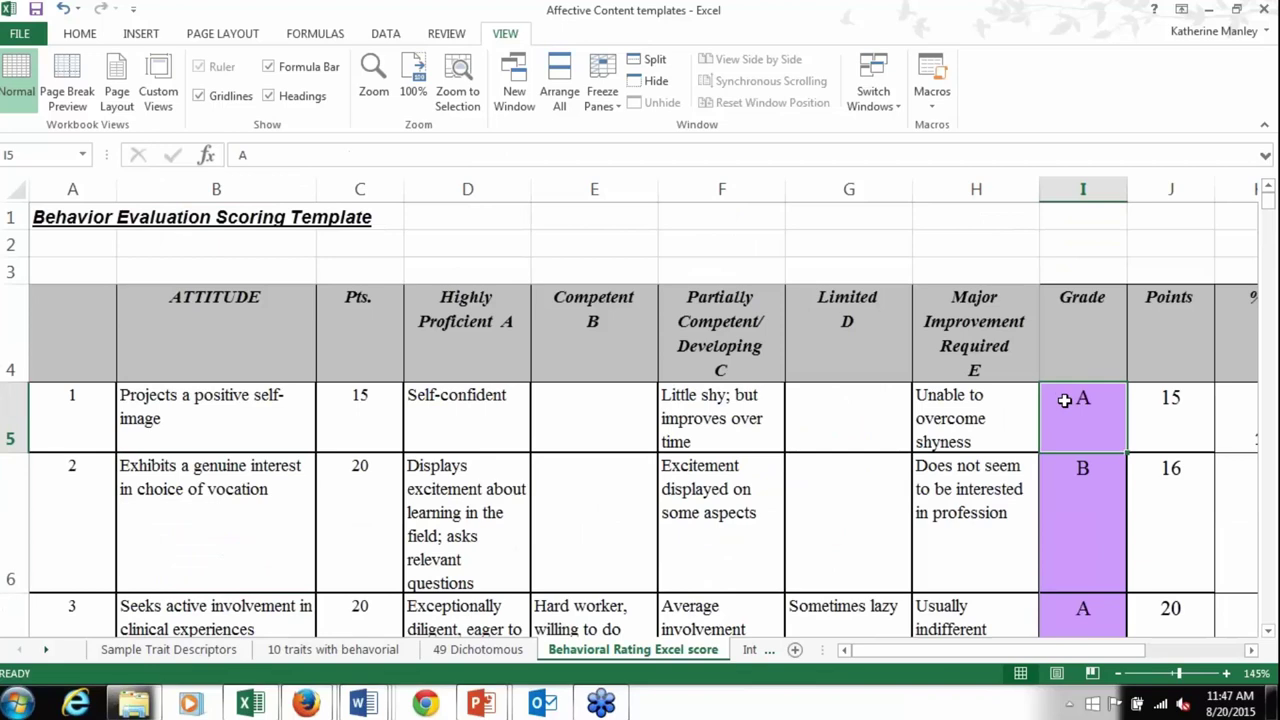
pyautogui.write('b')
pyautogui.press('Return')
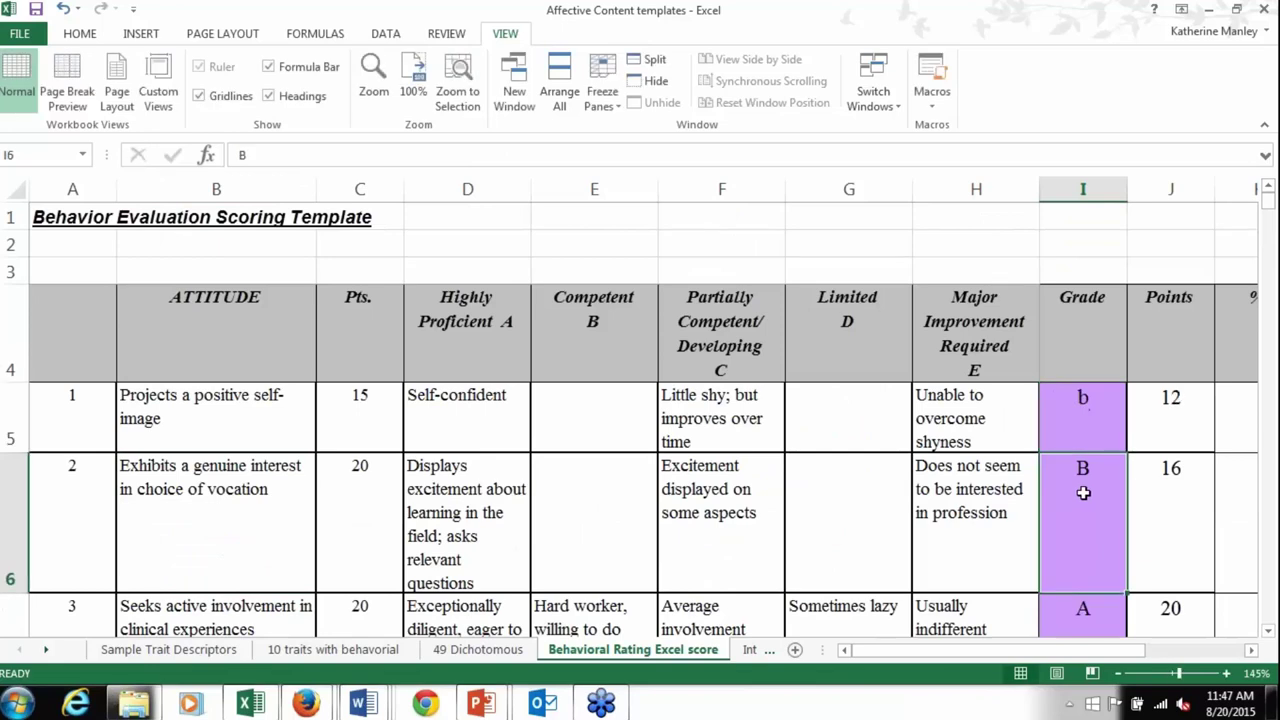
pyautogui.write('c')
pyautogui.press('Return')
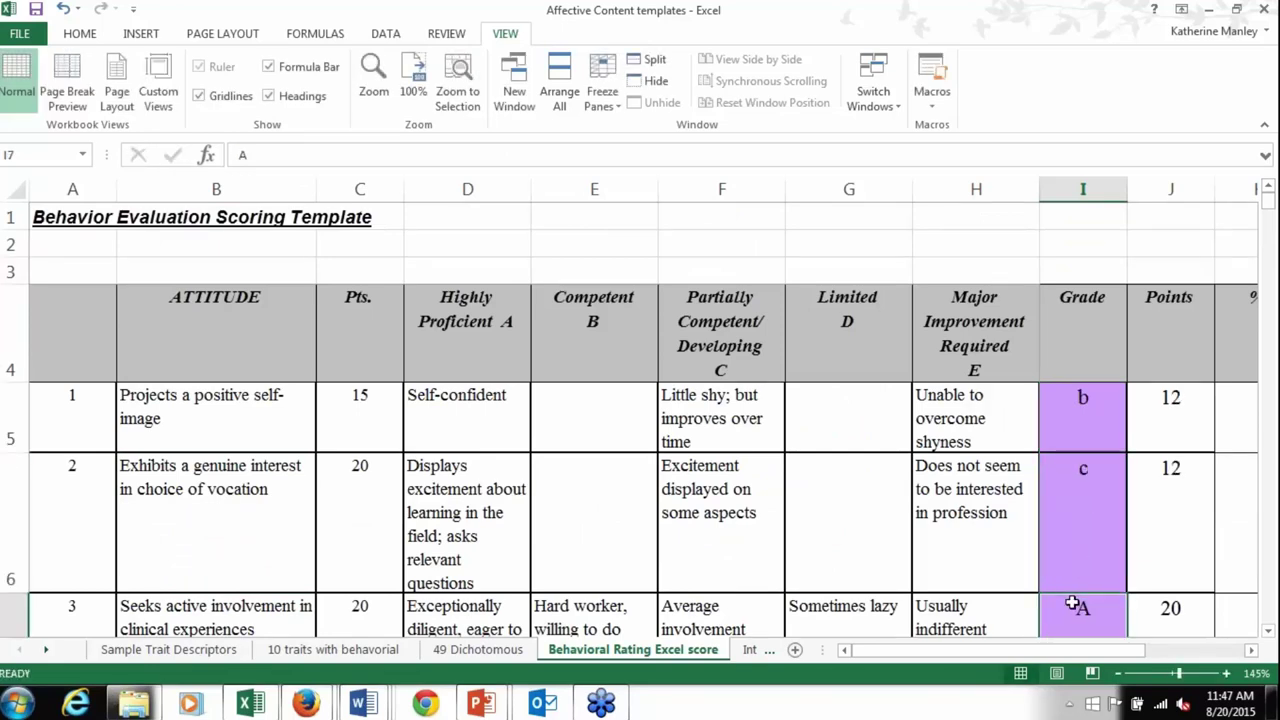
pyautogui.write('a')
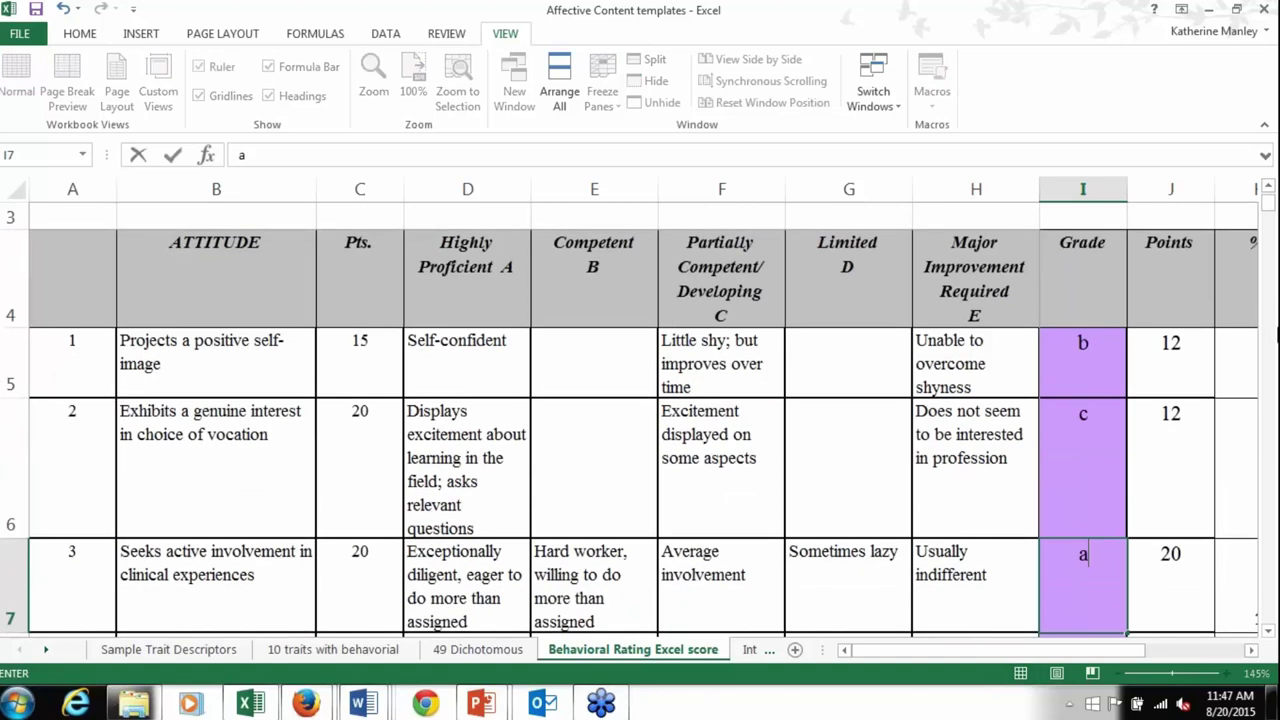
pyautogui.click(910, 393)
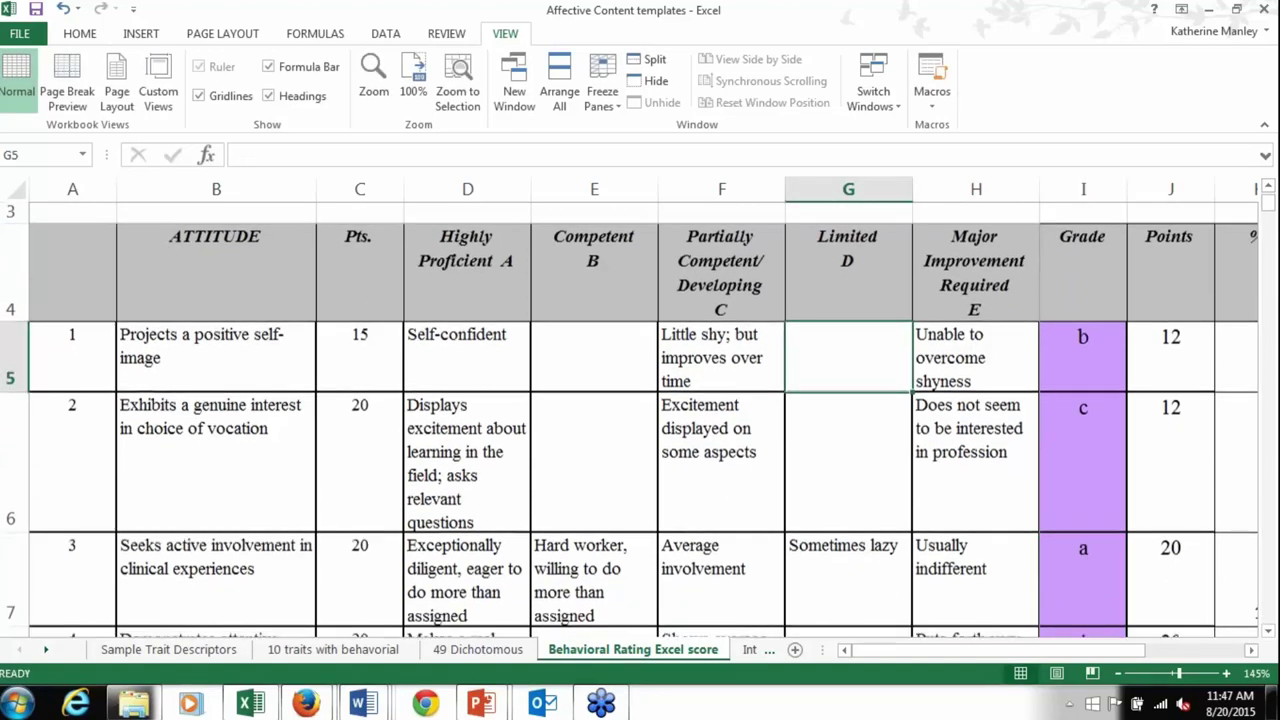
pyautogui.scroll(-20, 547, 426)
pyautogui.scroll(2, 547, 426)
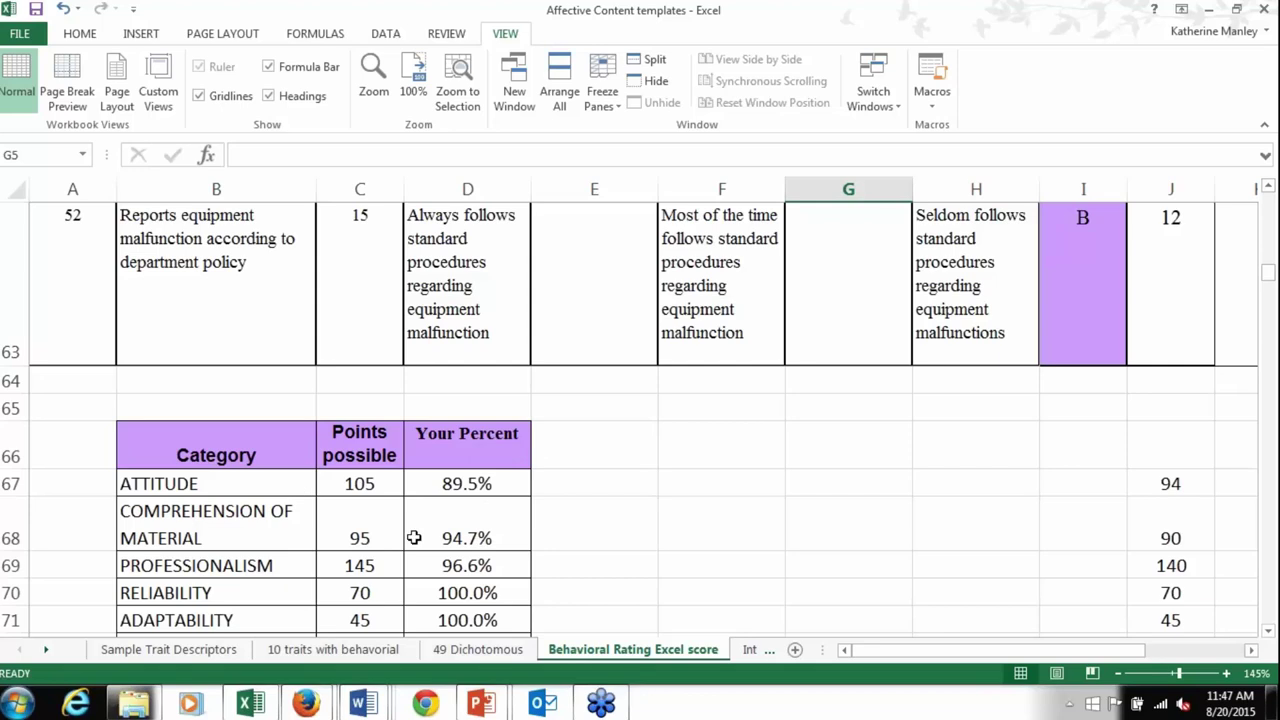
# Open the Interview sheet and look over its traits, descriptions and sample interview items from Focus and Dedication to Sensitivity
pyautogui.click(750, 651)
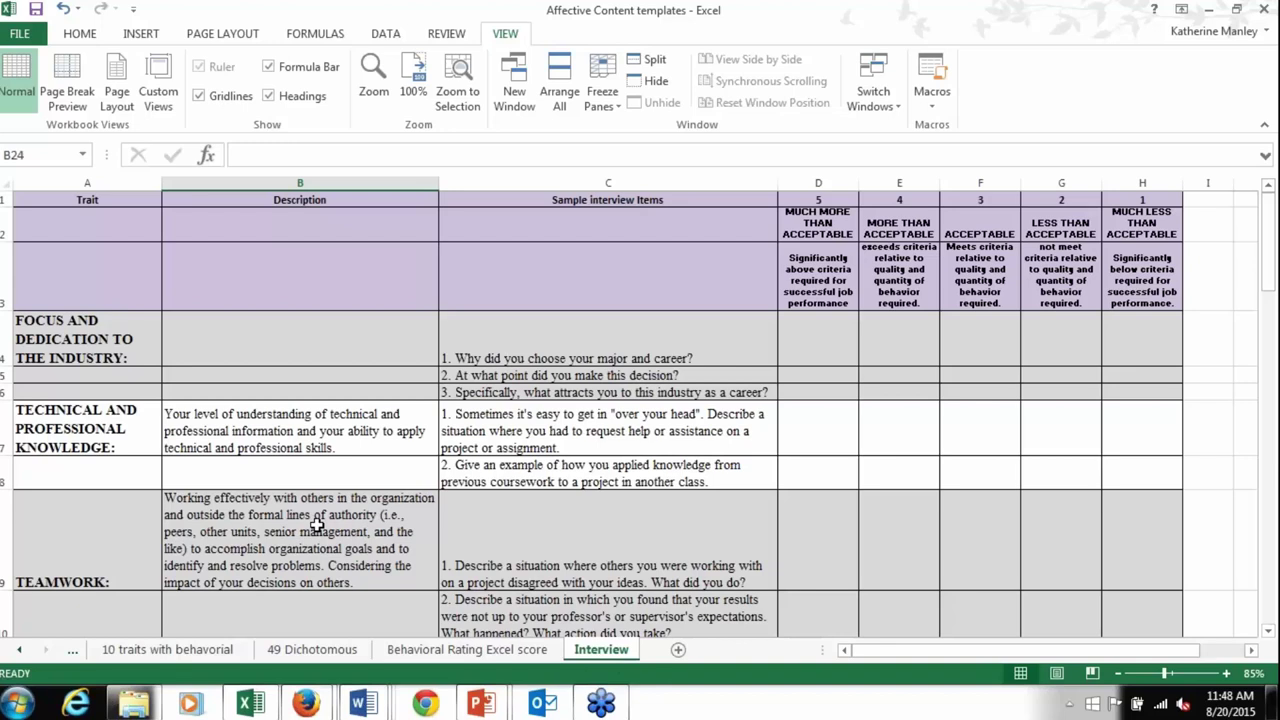
pyautogui.scroll(-4, 303, 503)
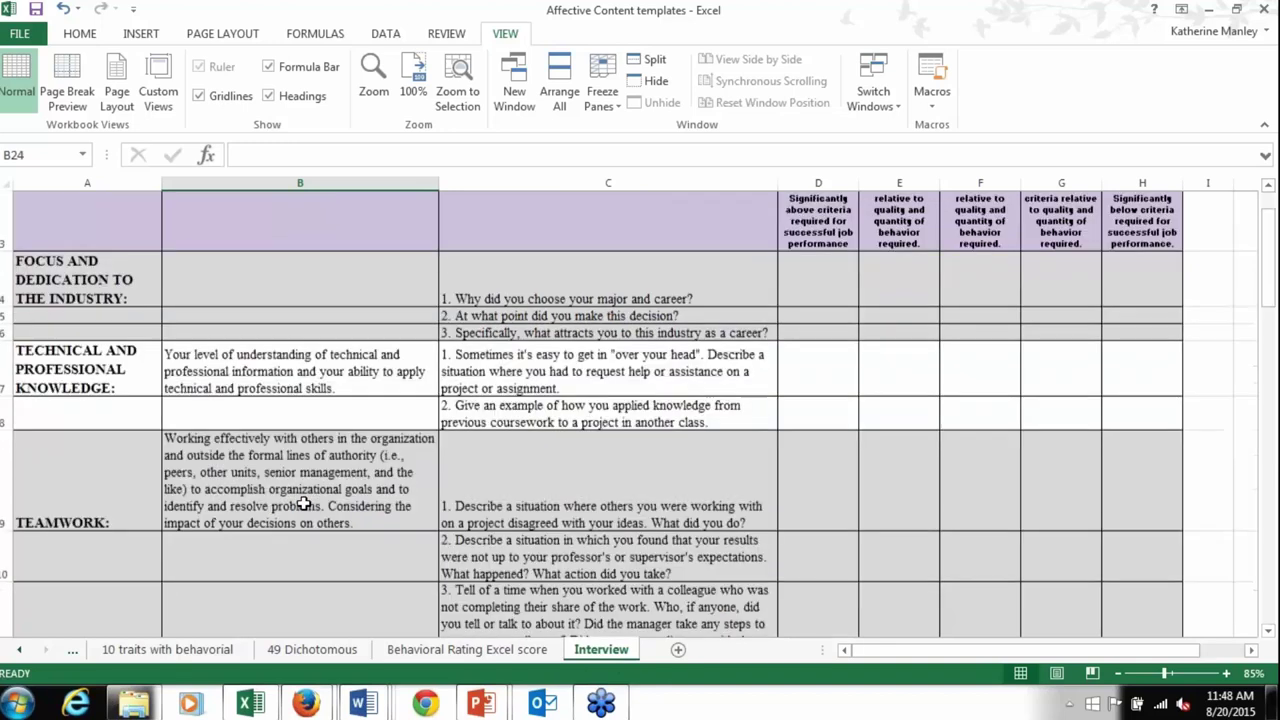
pyautogui.scroll(1, 303, 503)
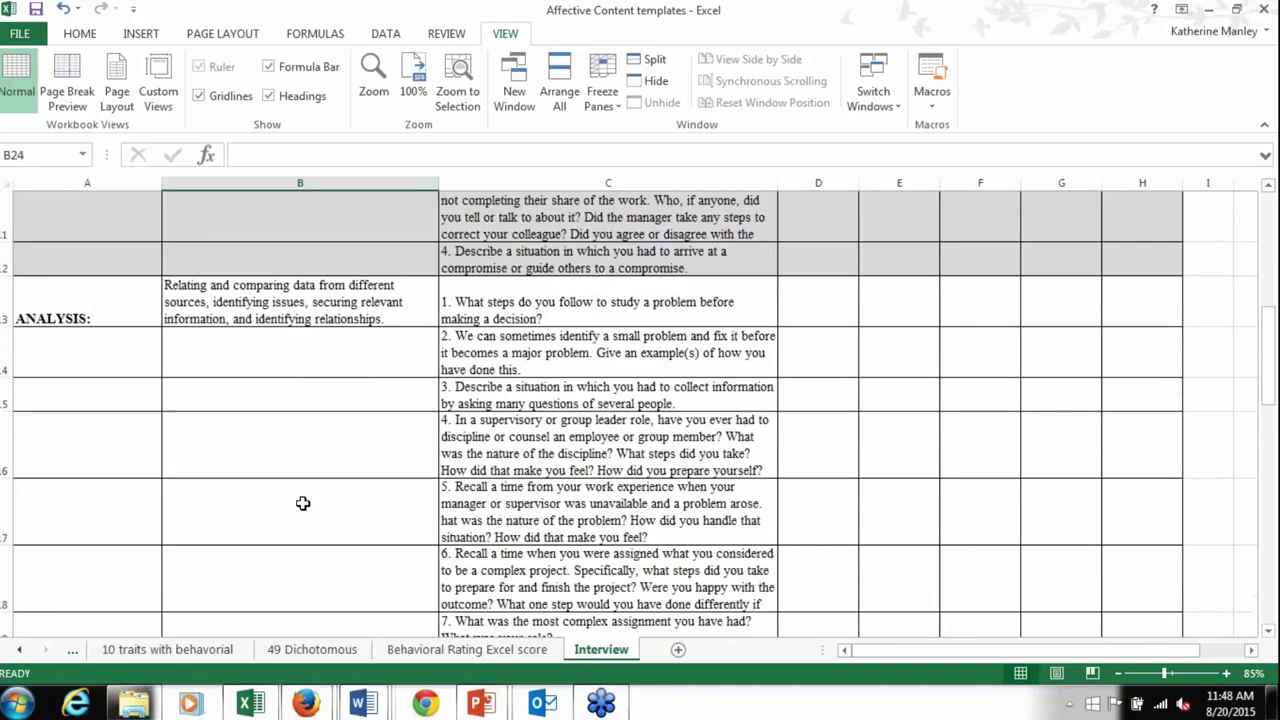
pyautogui.scroll(-2, 303, 503)
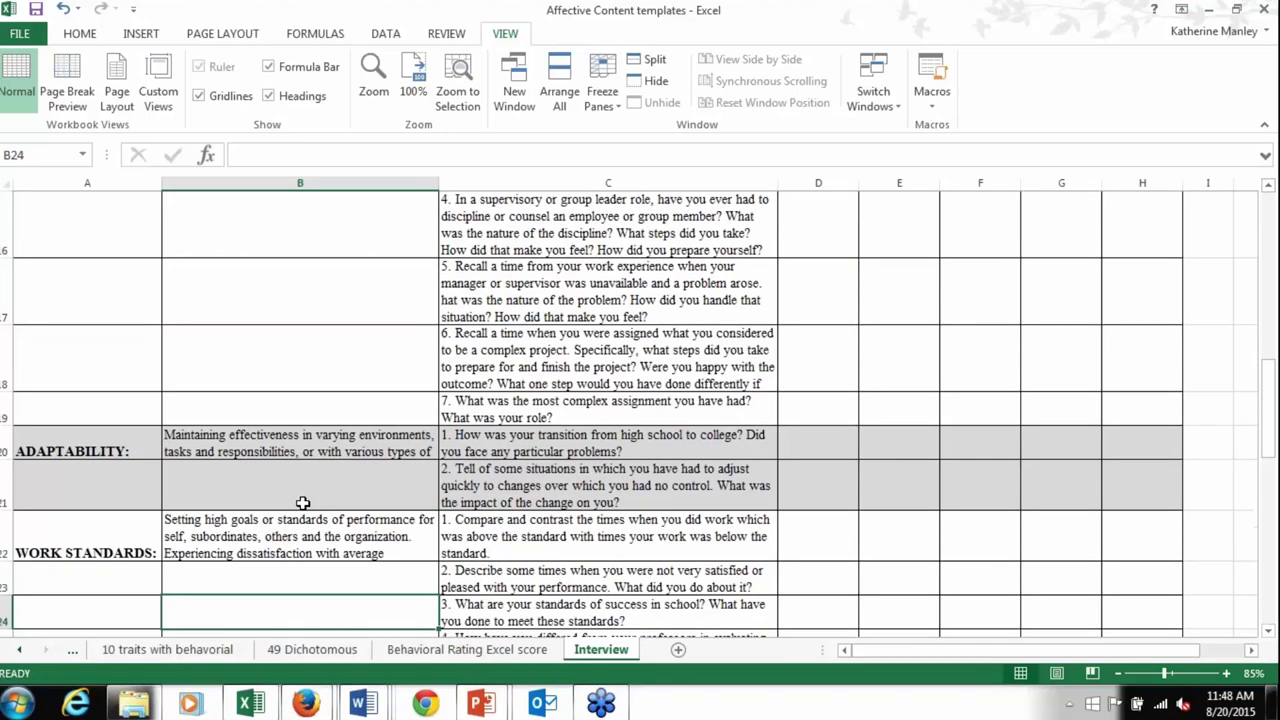
pyautogui.scroll(-2, 303, 503)
pyautogui.scroll(-1, 302, 504)
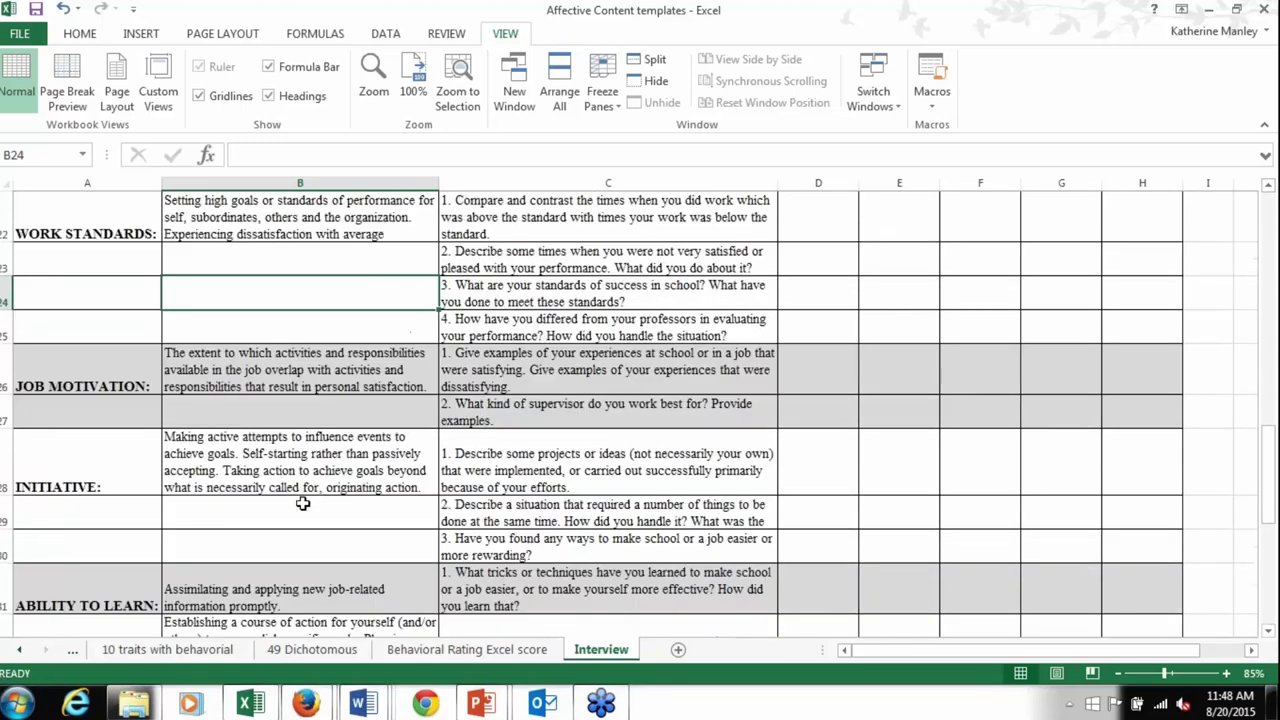
pyautogui.scroll(-3, 302, 504)
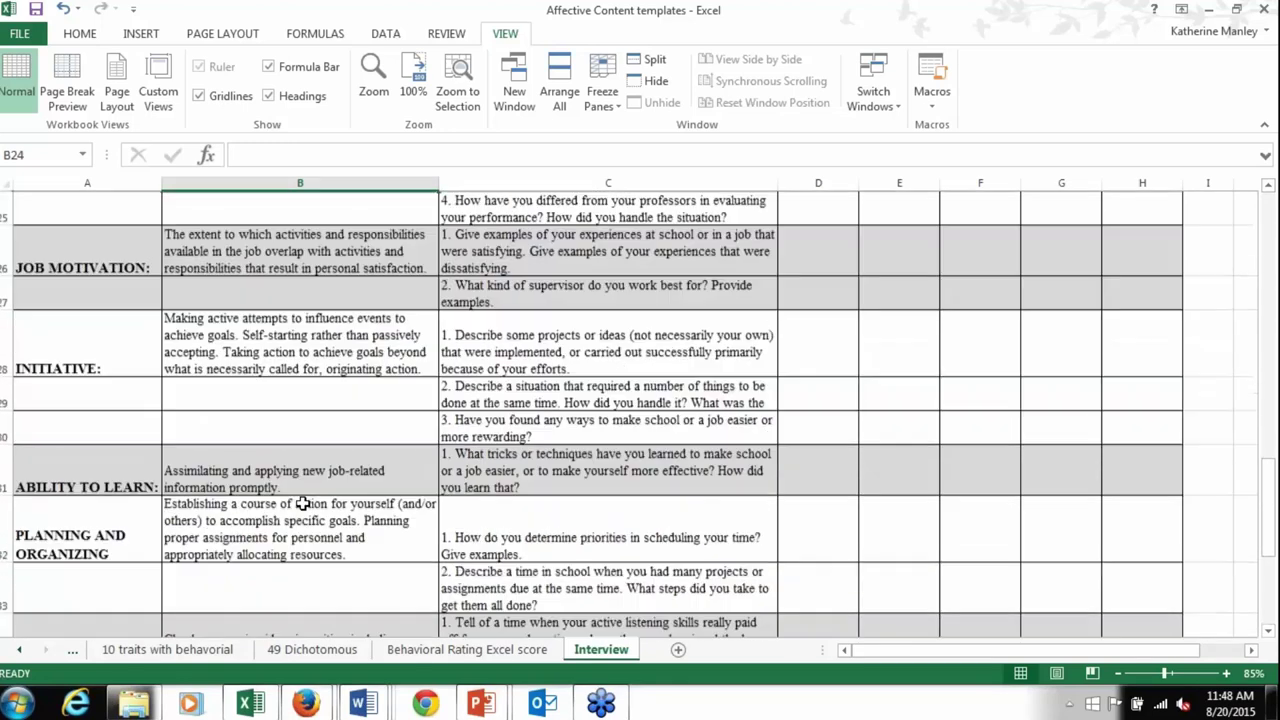
pyautogui.scroll(-1, 302, 504)
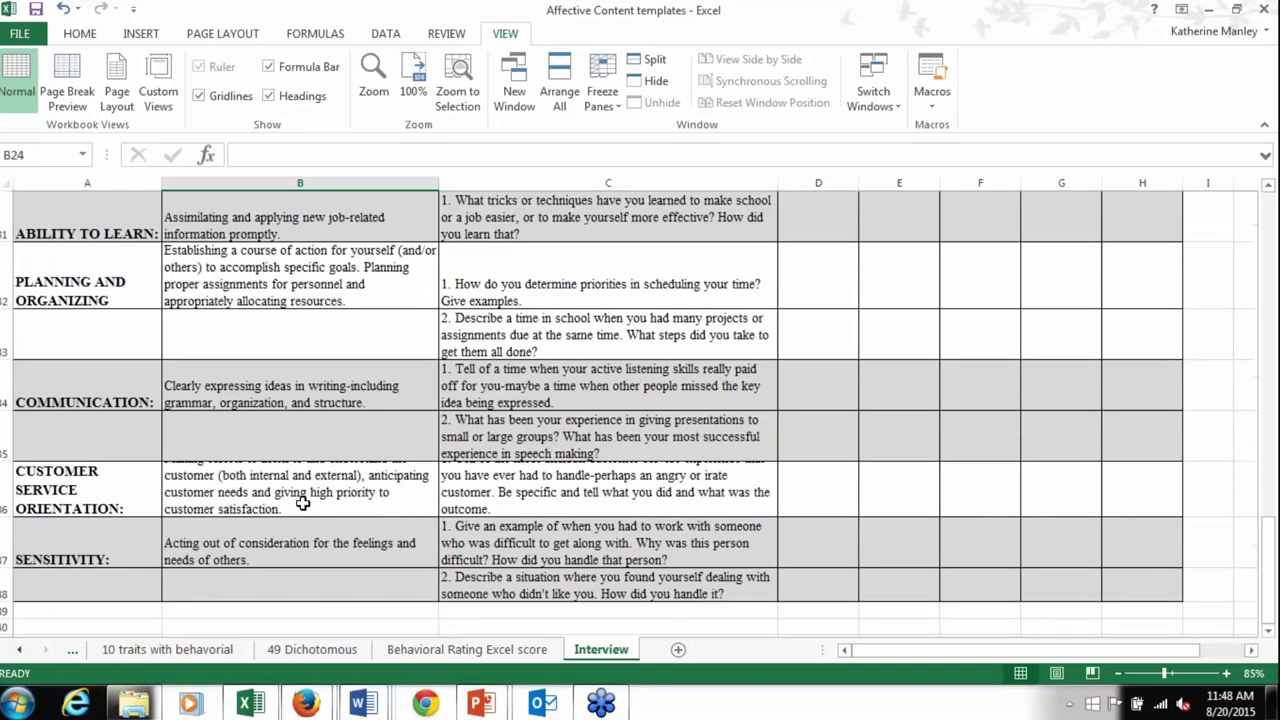
pyautogui.scroll(4, 302, 504)
pyautogui.scroll(8, 302, 504)
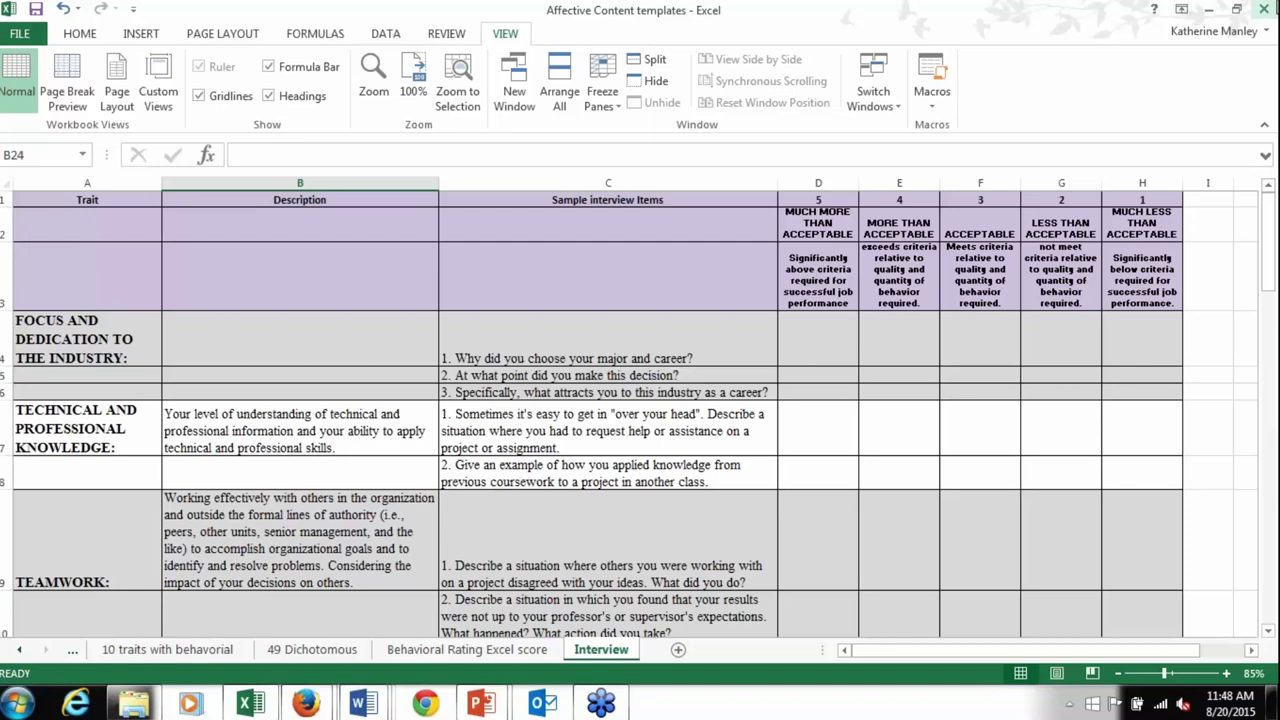
# Close the Affective Content templates workbook without saving and advance the slide show past the Affective Sample Rating Templates slide
pyautogui.click(1266, 12)
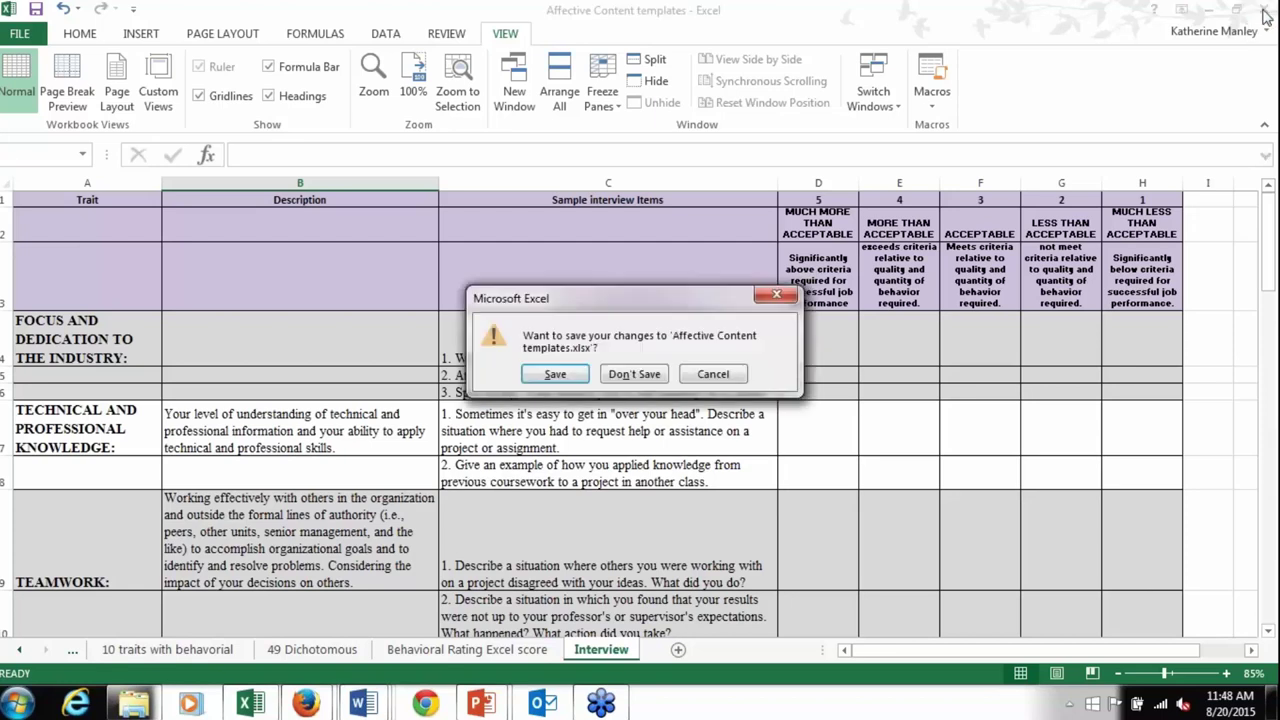
pyautogui.click(622, 376)
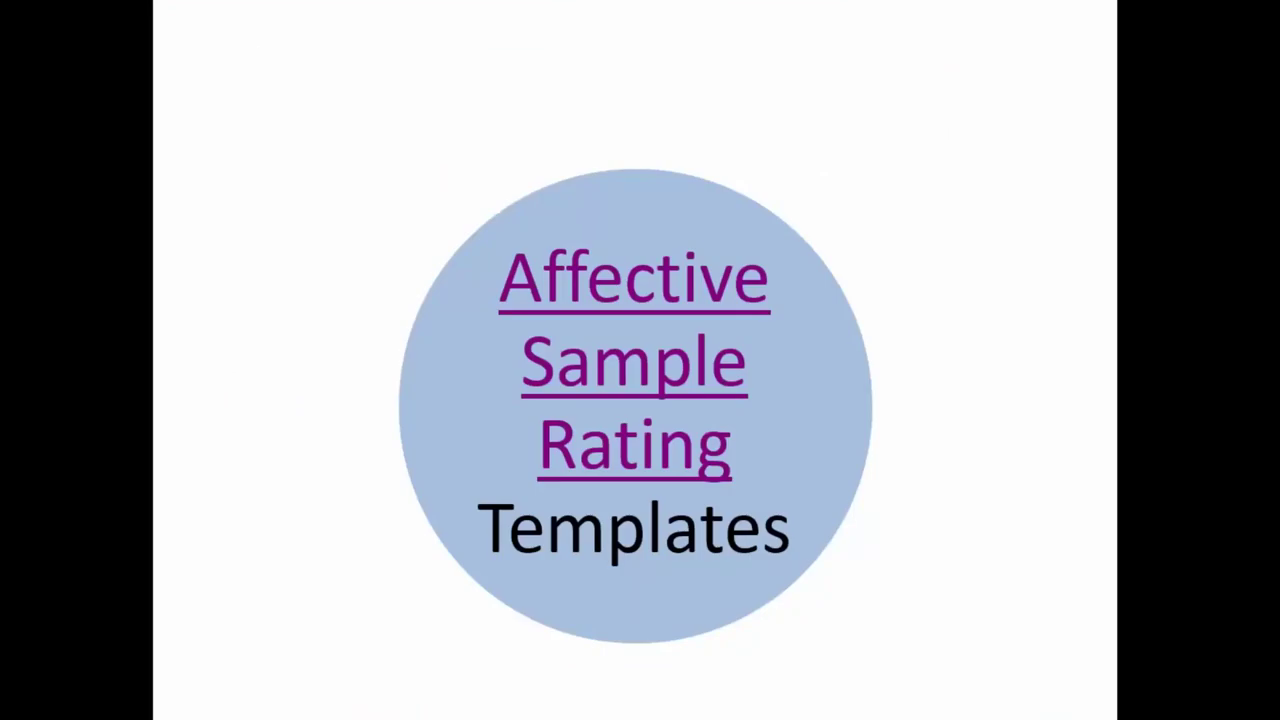
pyautogui.click(1044, 253)
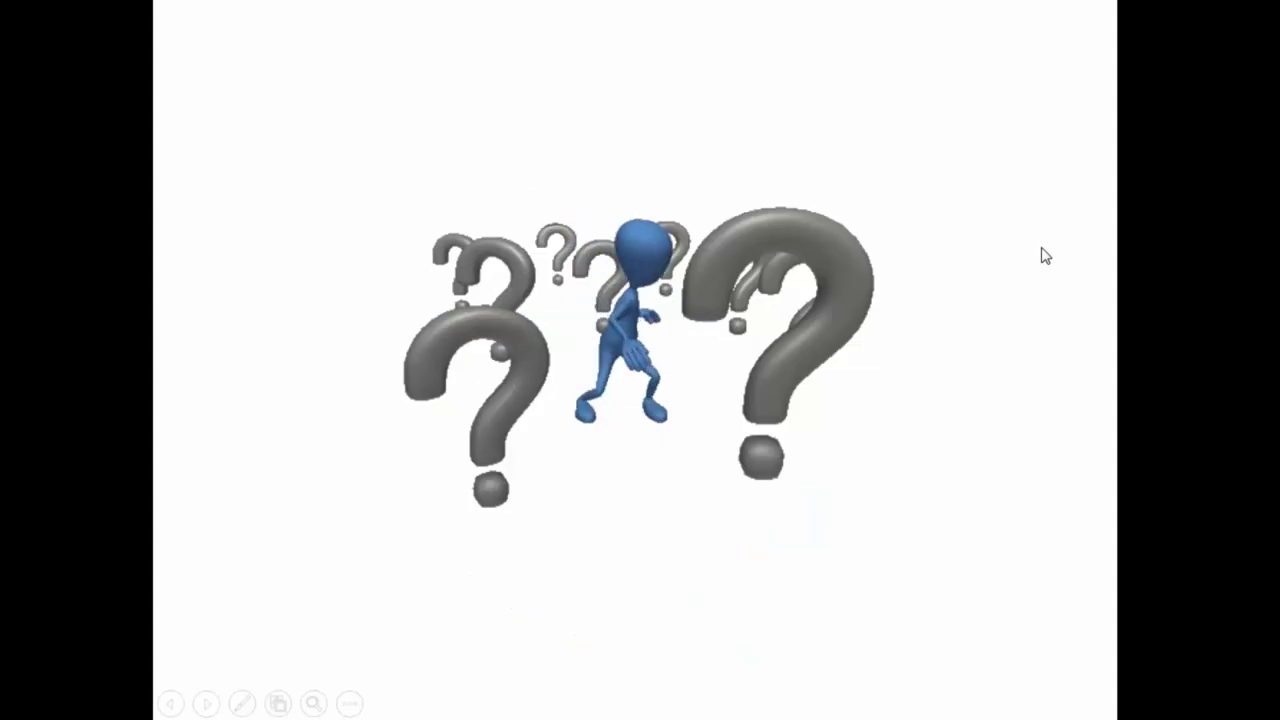